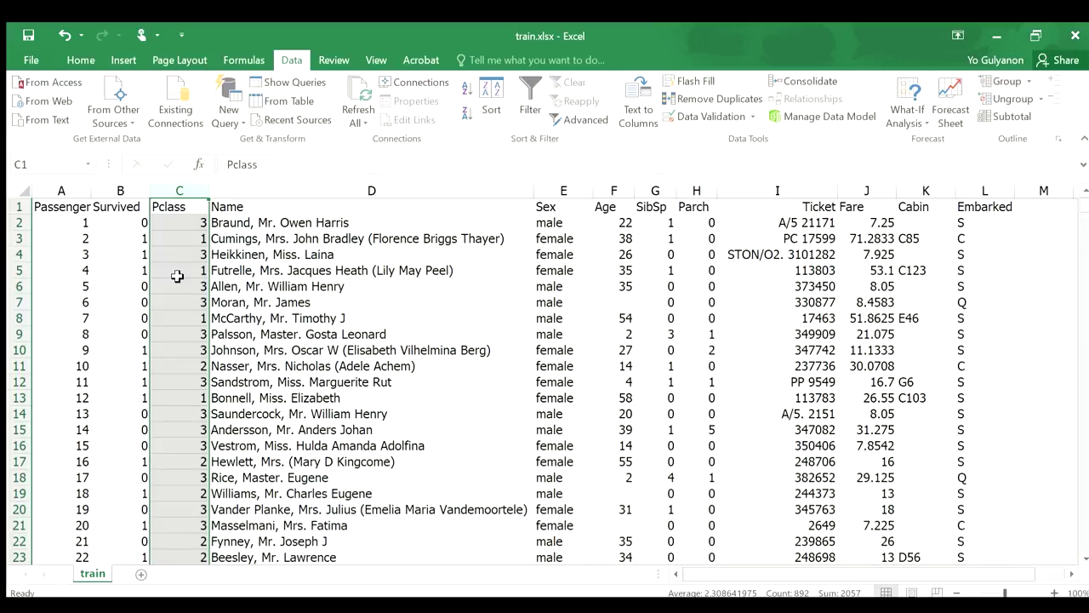
# Examine the Name, Sex, Age, SibSp, Parch, Ticket, Fare, Cabin and Embarked columns of the passenger data one by one.
pyautogui.click(256, 191)
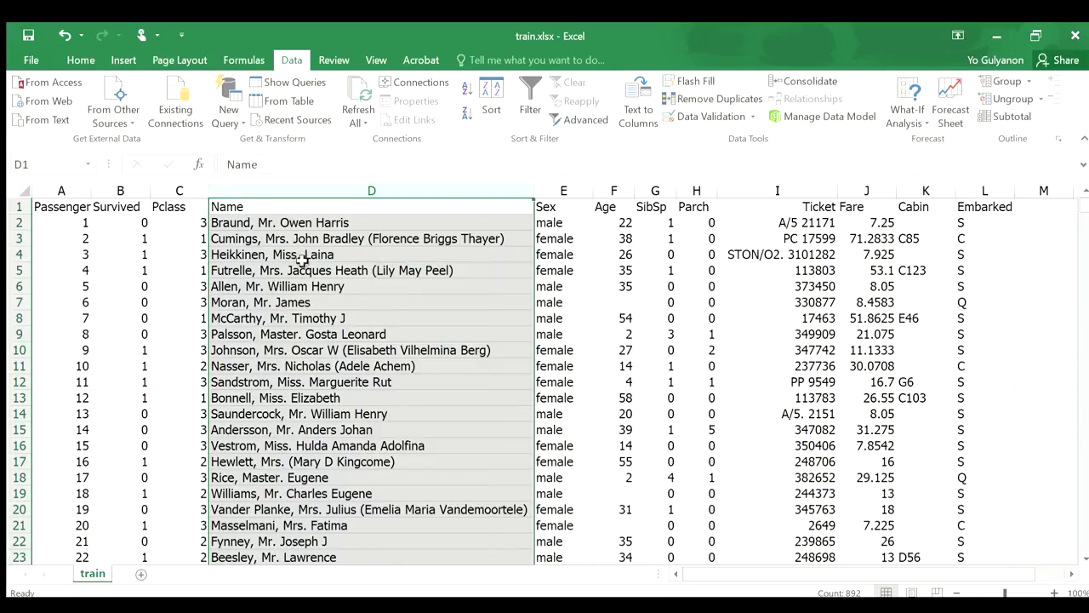
pyautogui.click(562, 192)
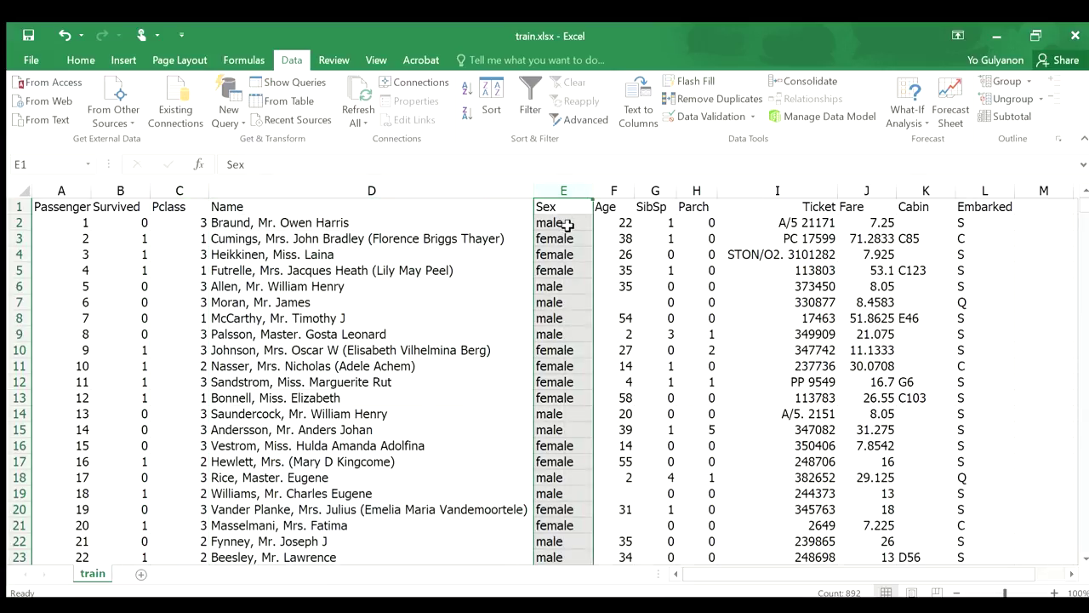
pyautogui.click(625, 194)
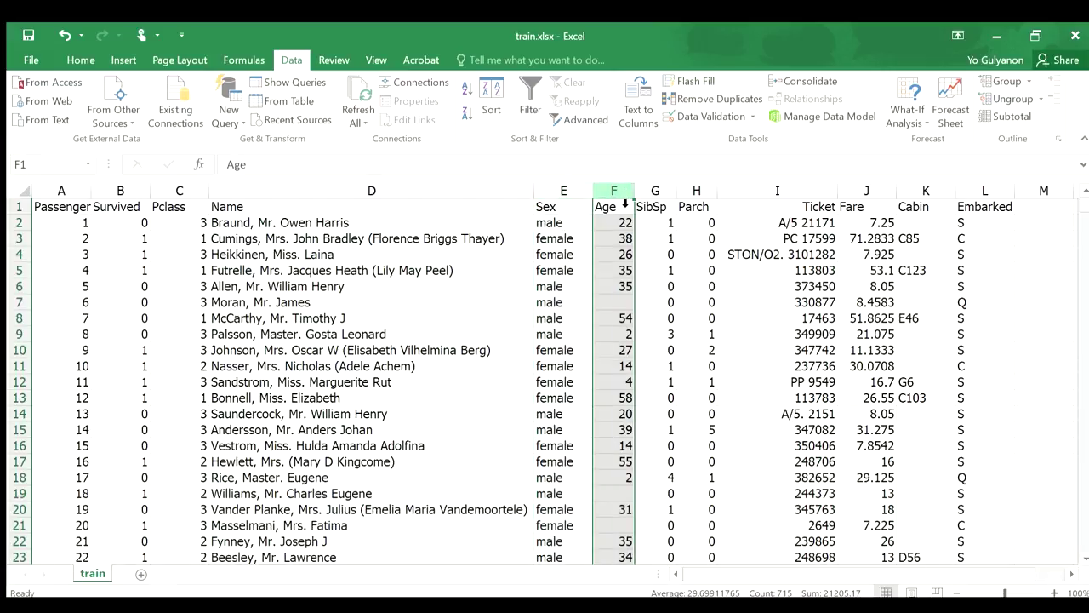
pyautogui.click(661, 195)
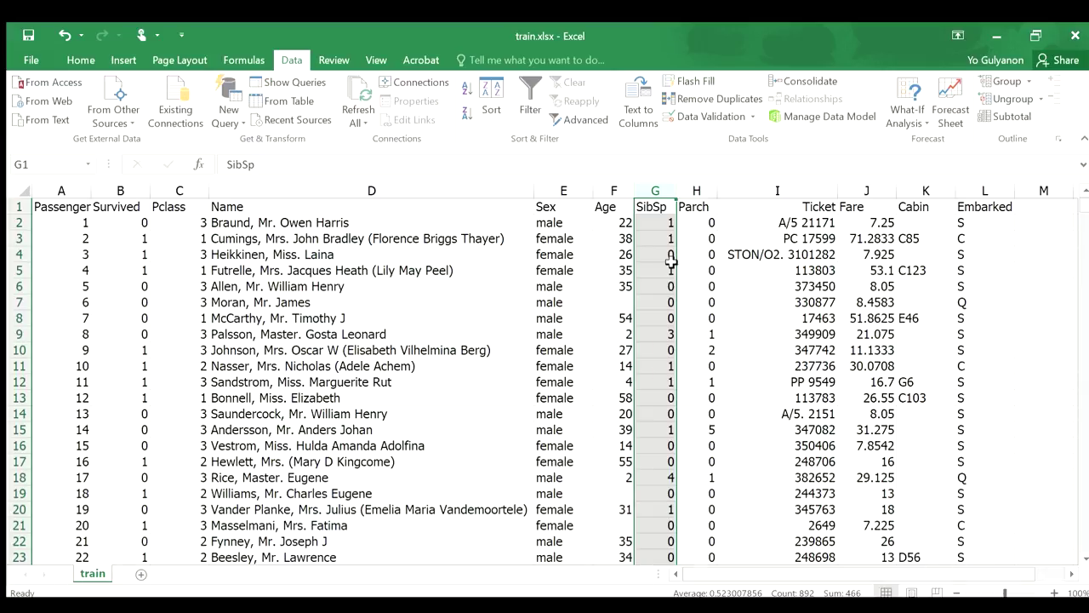
pyautogui.click(710, 195)
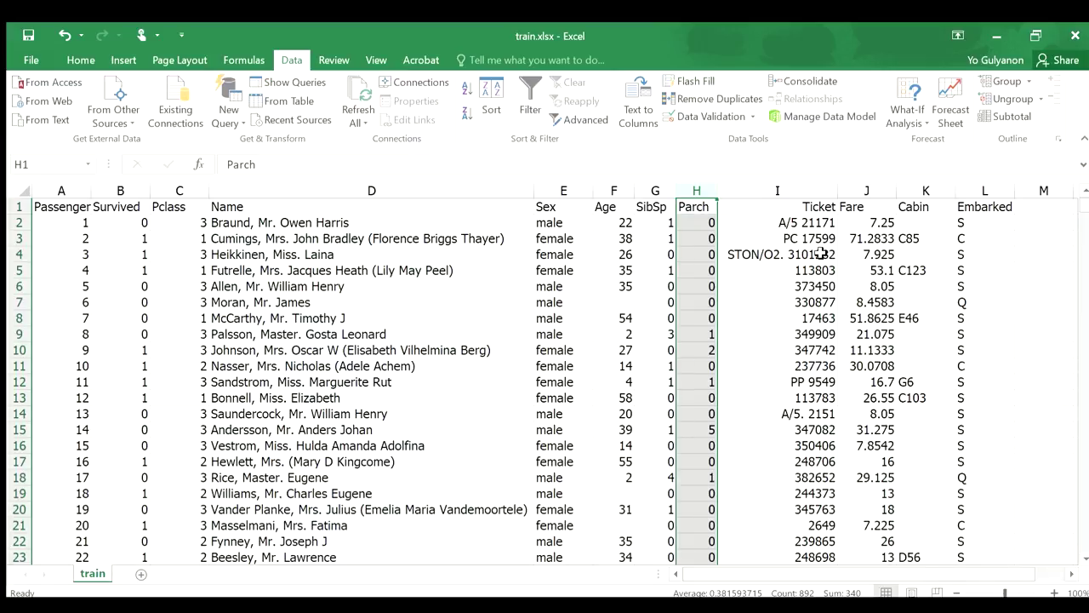
pyautogui.click(813, 197)
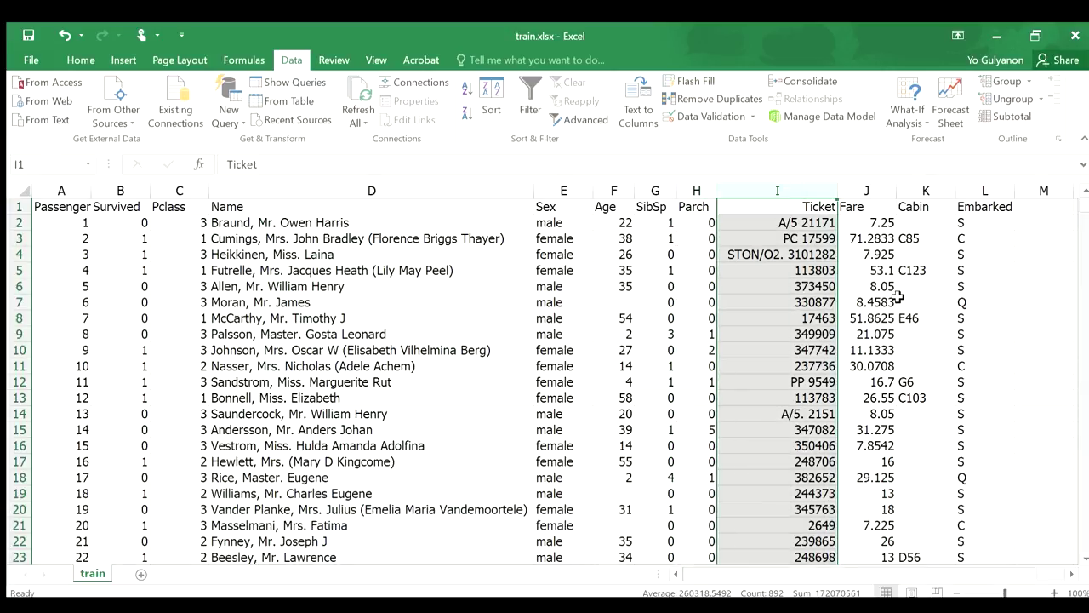
pyautogui.click(869, 191)
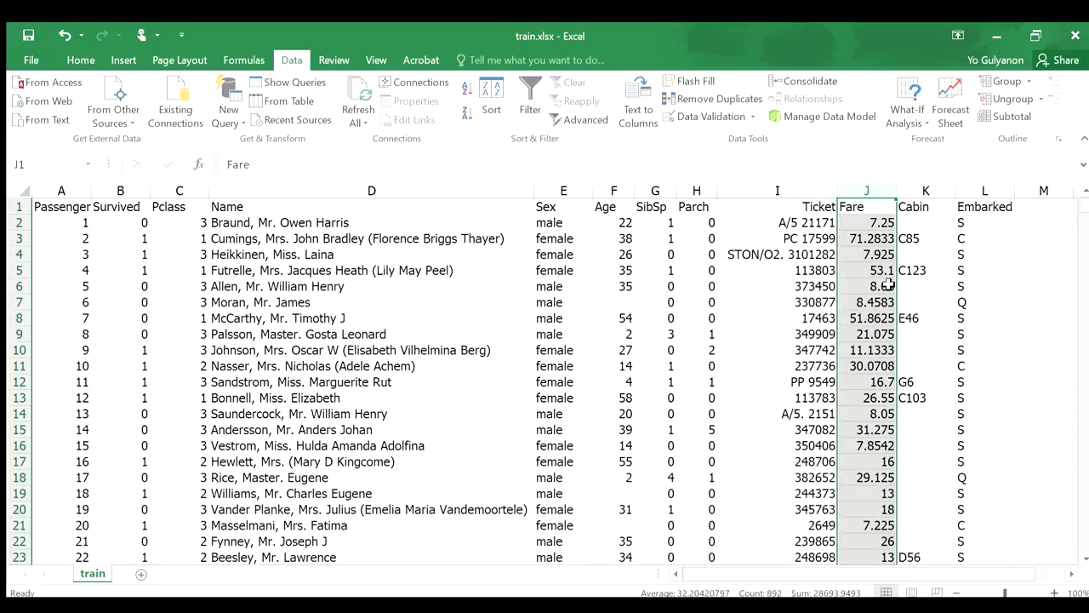
pyautogui.click(925, 191)
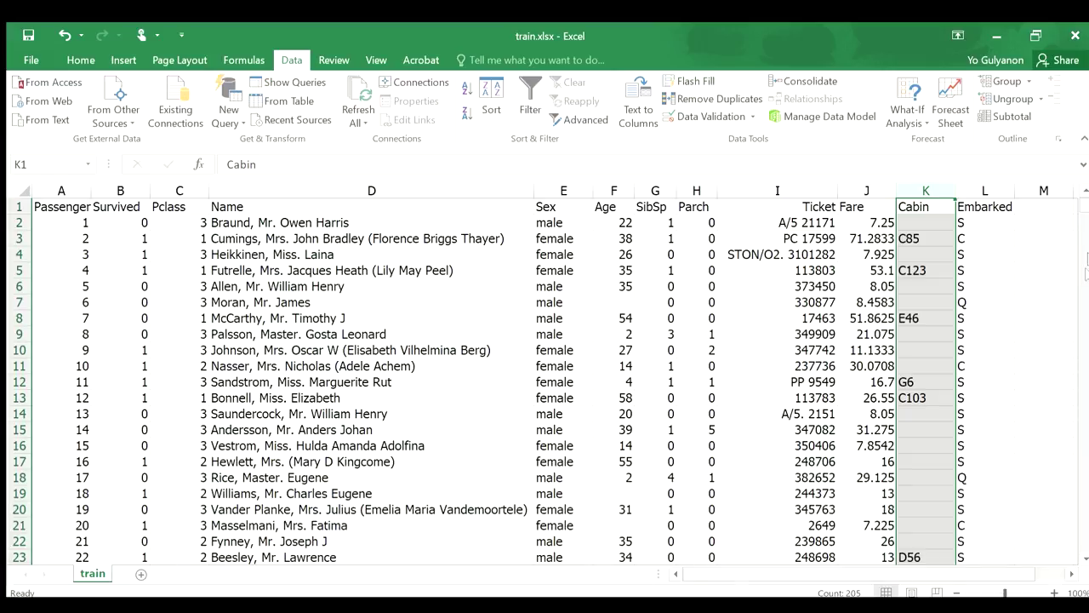
pyautogui.click(984, 190)
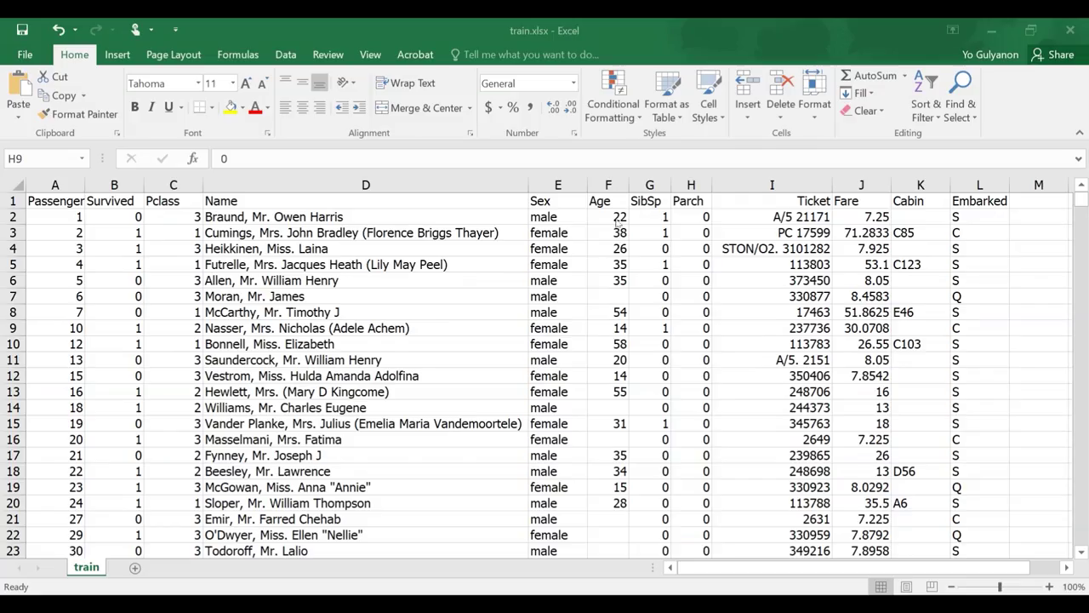
# Sort the passenger rows by Age from smallest to largest, and re-sort them by Age from largest to smallest.
pyautogui.click(616, 217)
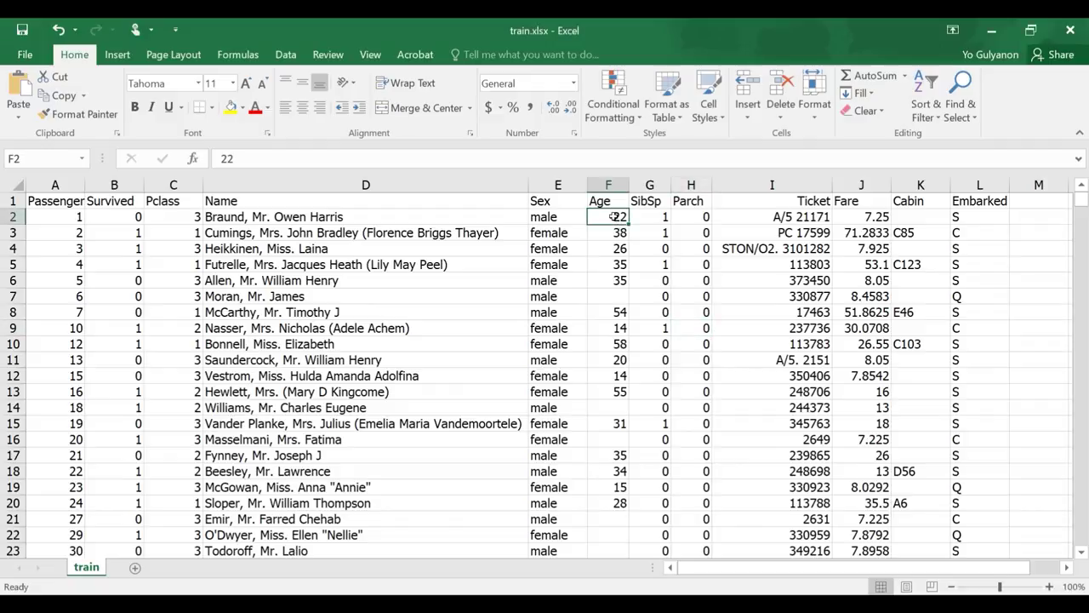
pyautogui.click(937, 118)
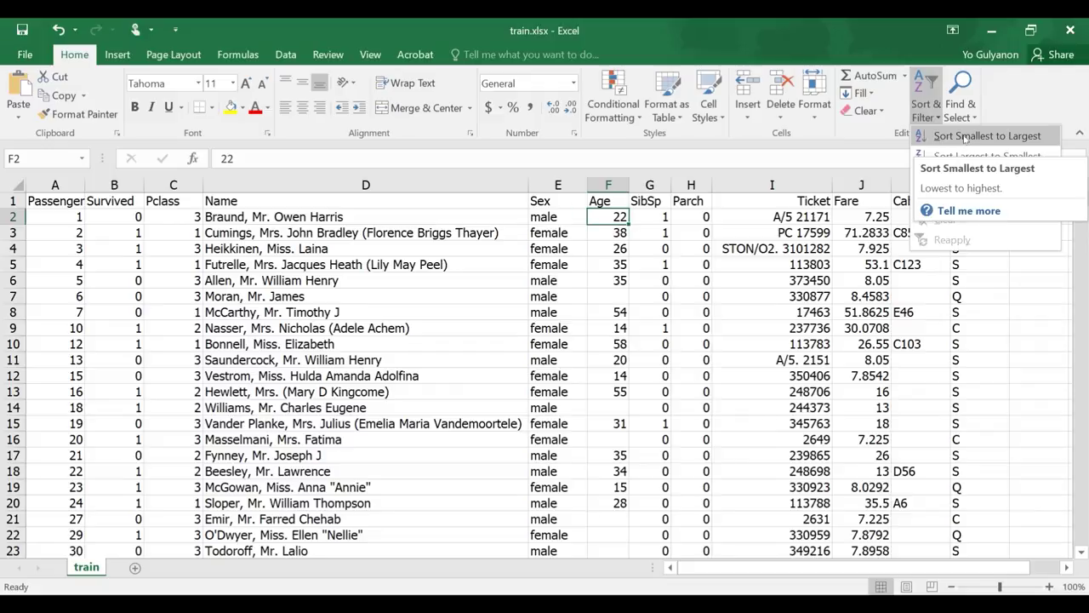
pyautogui.click(964, 136)
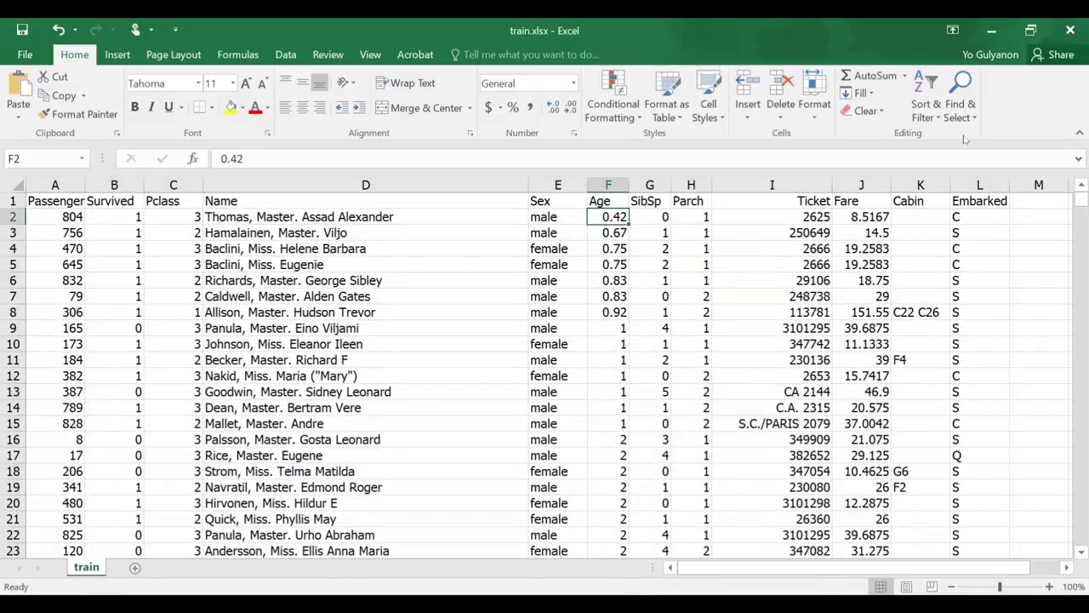
pyautogui.click(924, 115)
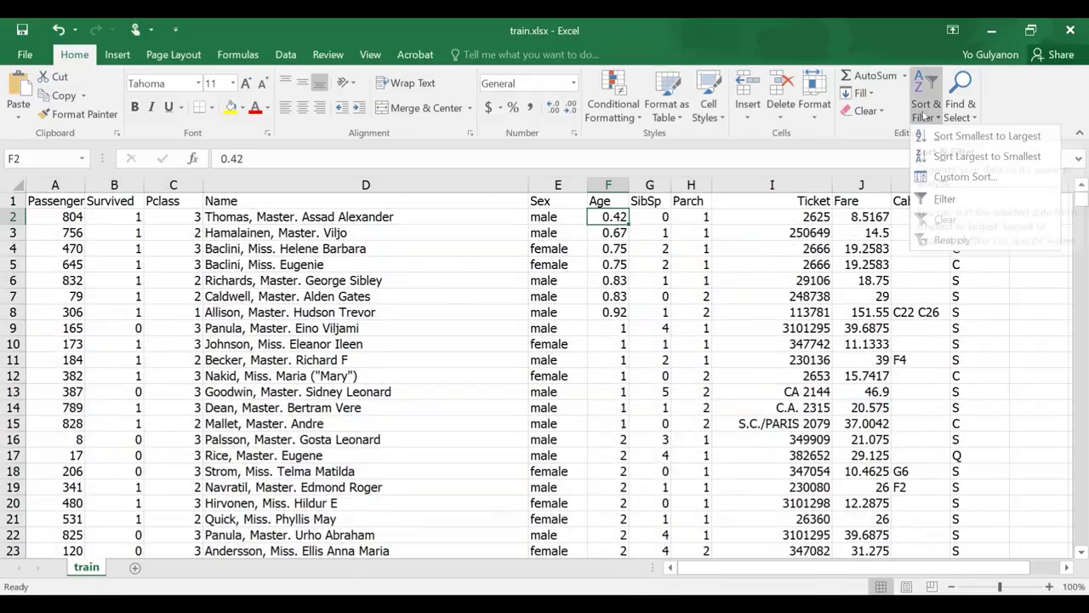
pyautogui.click(941, 156)
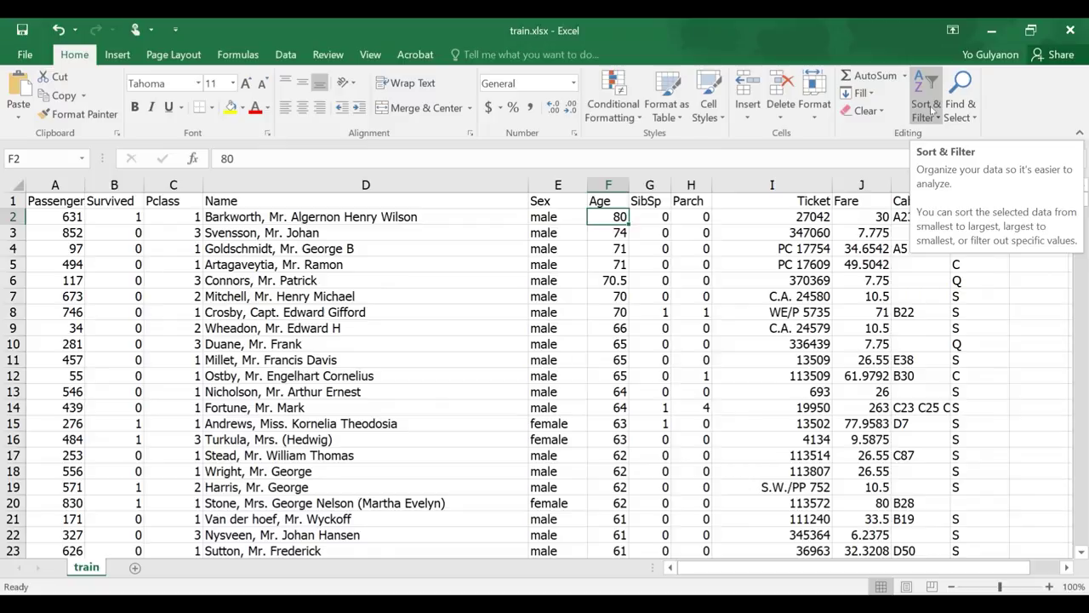
# Set up a custom sort whose first level orders the data by Pclass values from smallest to largest.
pyautogui.click(932, 109)
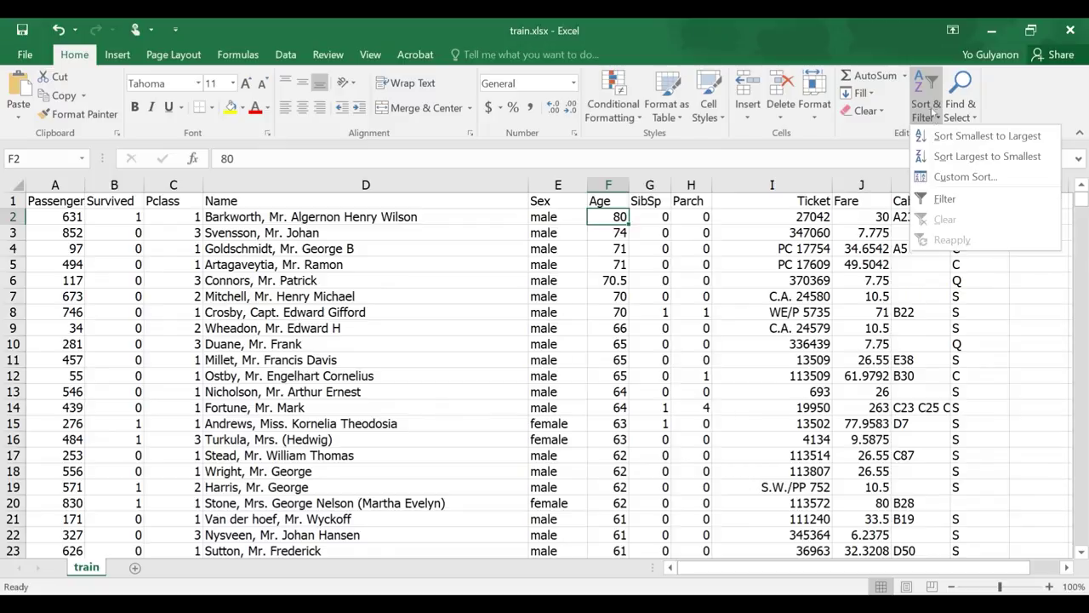
pyautogui.click(947, 175)
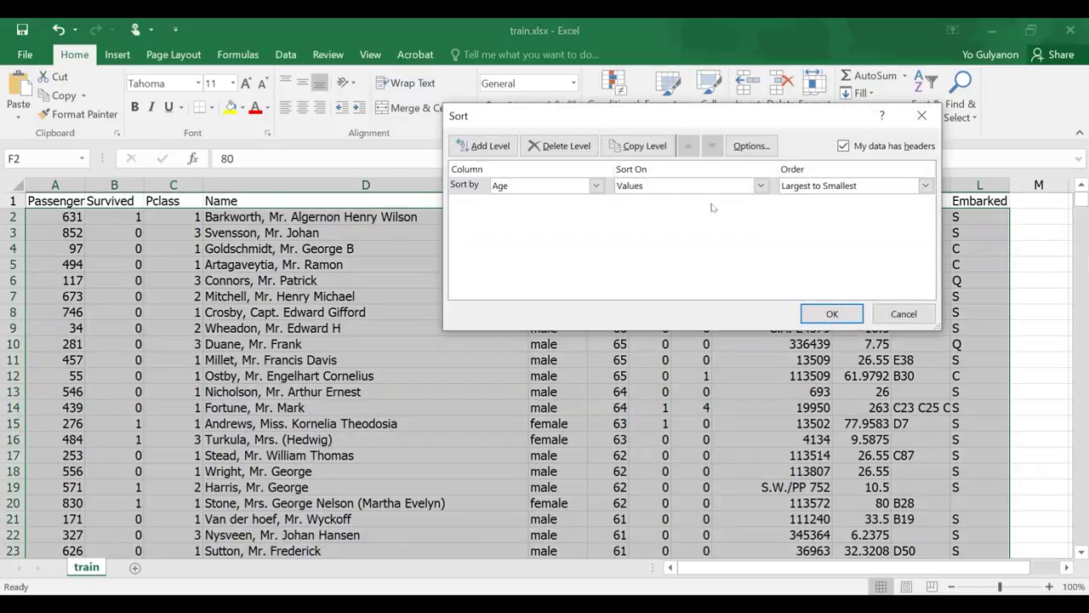
pyautogui.click(596, 186)
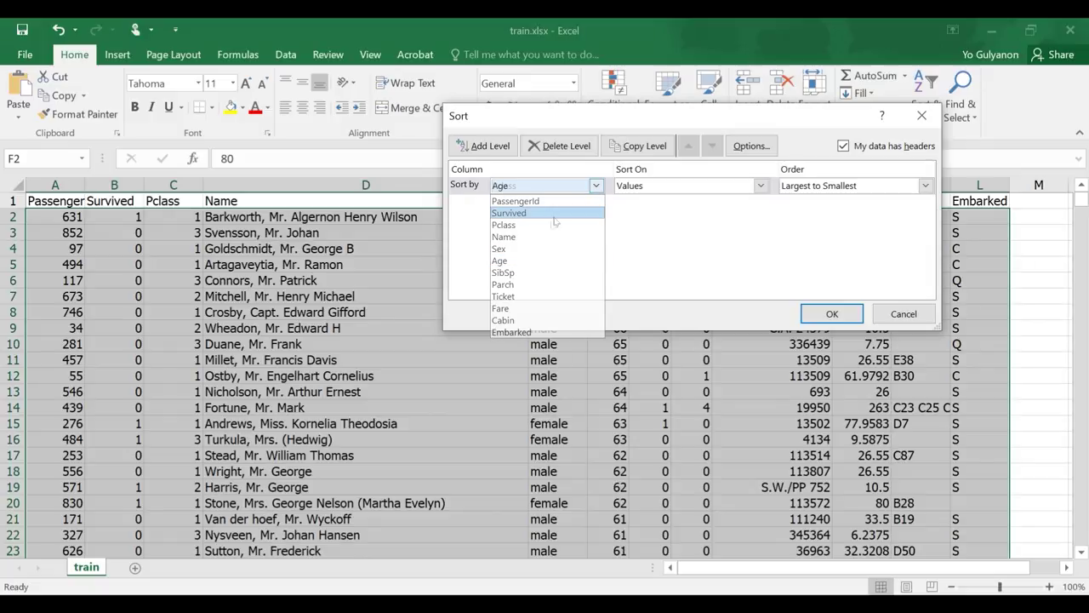
pyautogui.click(554, 225)
pyautogui.click(800, 187)
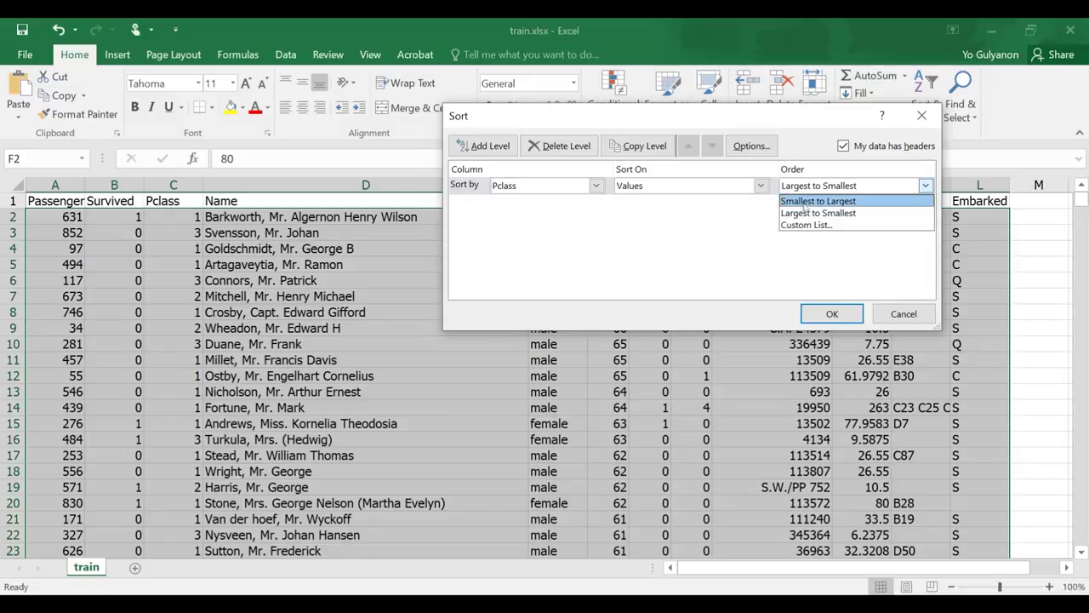
pyautogui.click(804, 202)
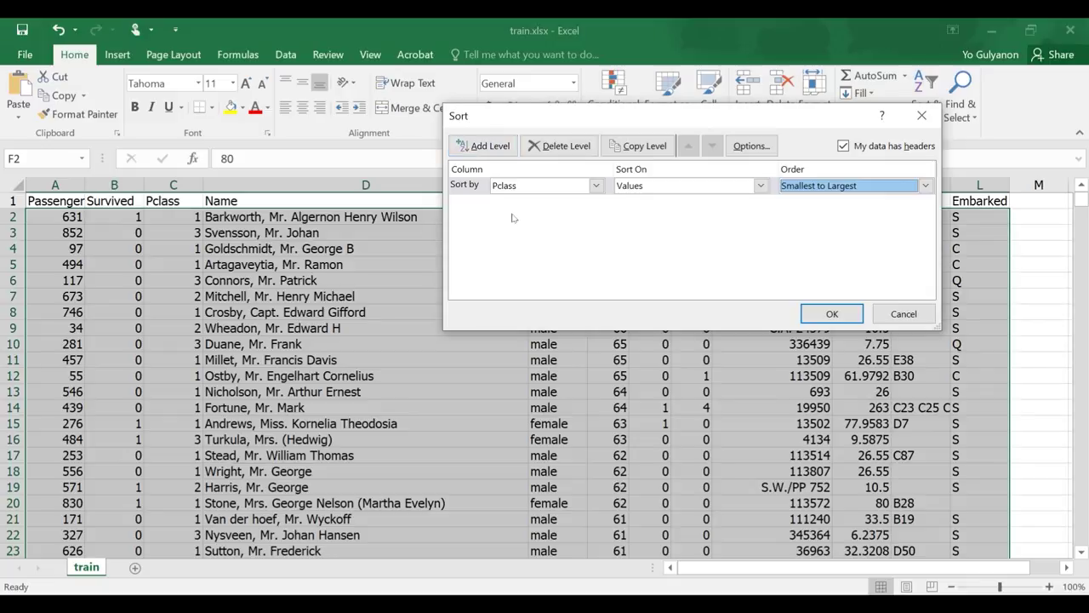
# Add a second sort level by Age from smallest to largest and apply the custom sort.
pyautogui.click(489, 147)
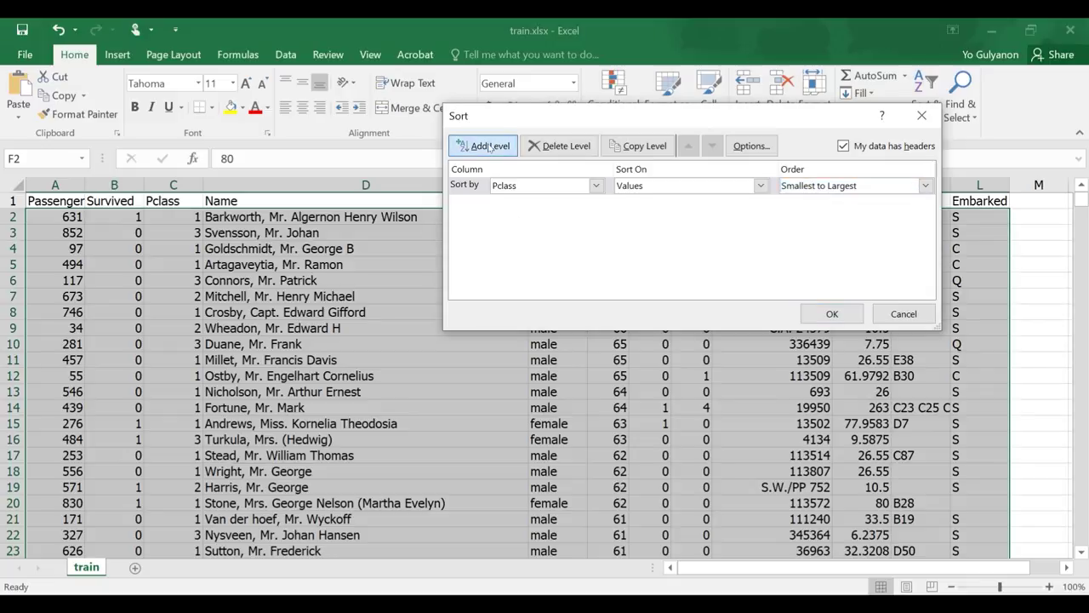
pyautogui.click(596, 204)
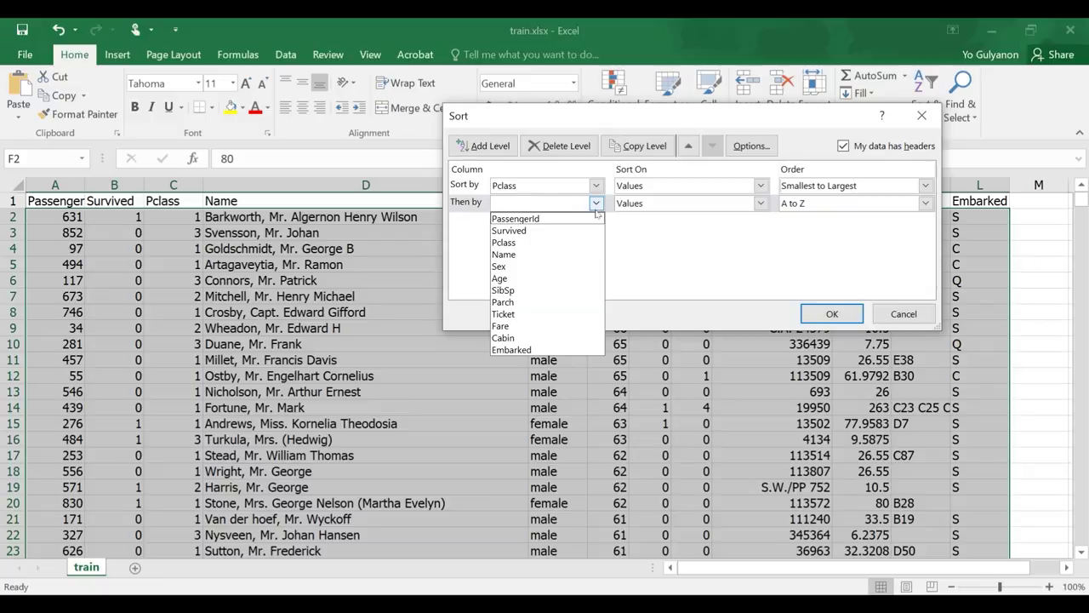
pyautogui.click(530, 278)
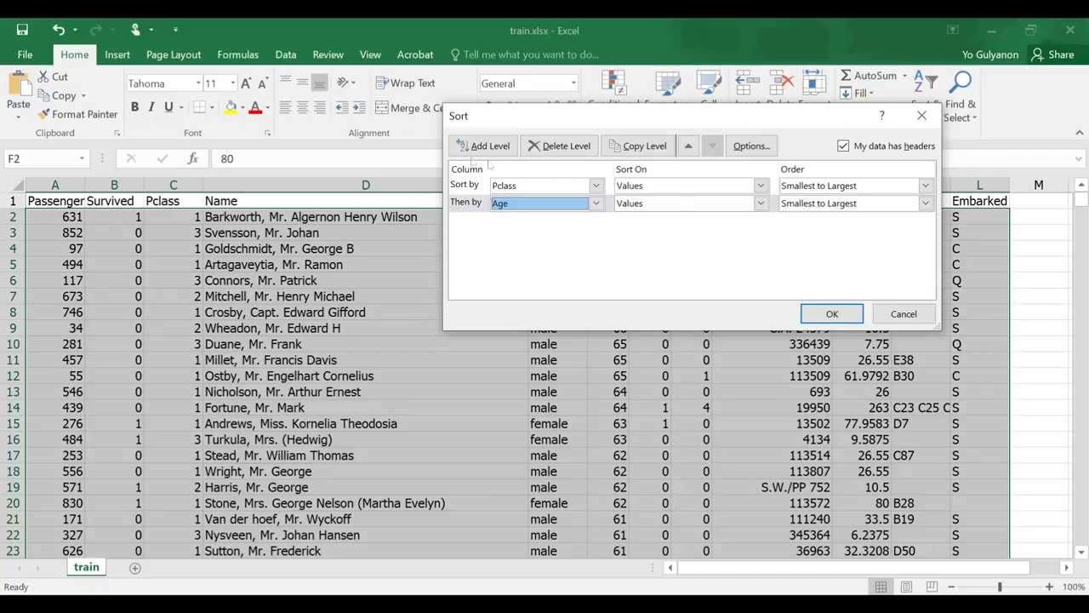
pyautogui.click(843, 319)
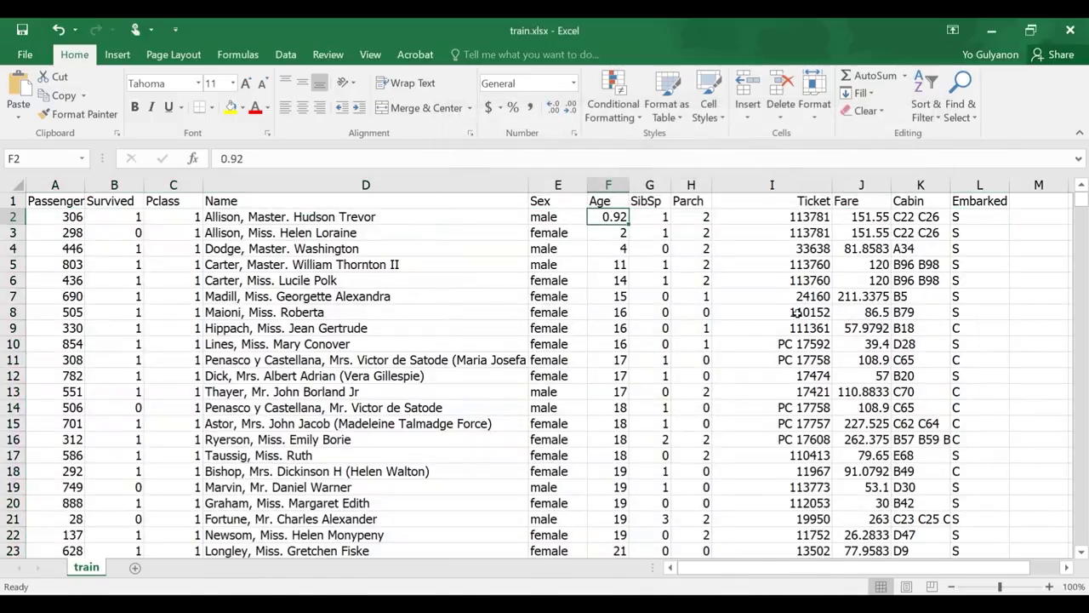
# Examine the sorted rows down to where Pclass changes from 1 to 2 and check the order of ages within each class.
pyautogui.scroll(-2, 174, 228)
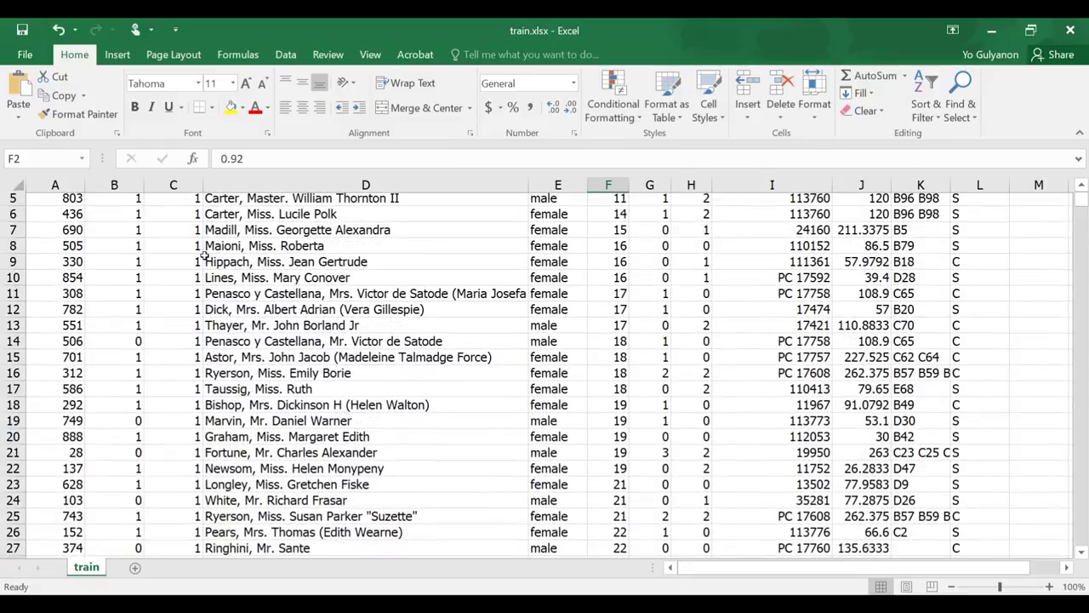
pyautogui.scroll(-9, 204, 253)
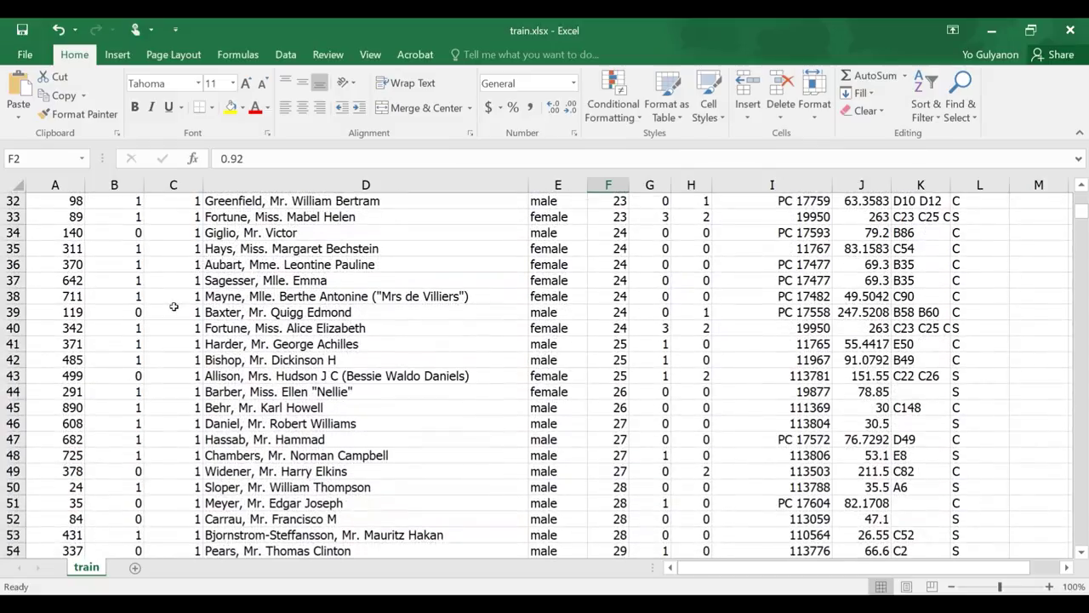
pyautogui.scroll(-9, 173, 306)
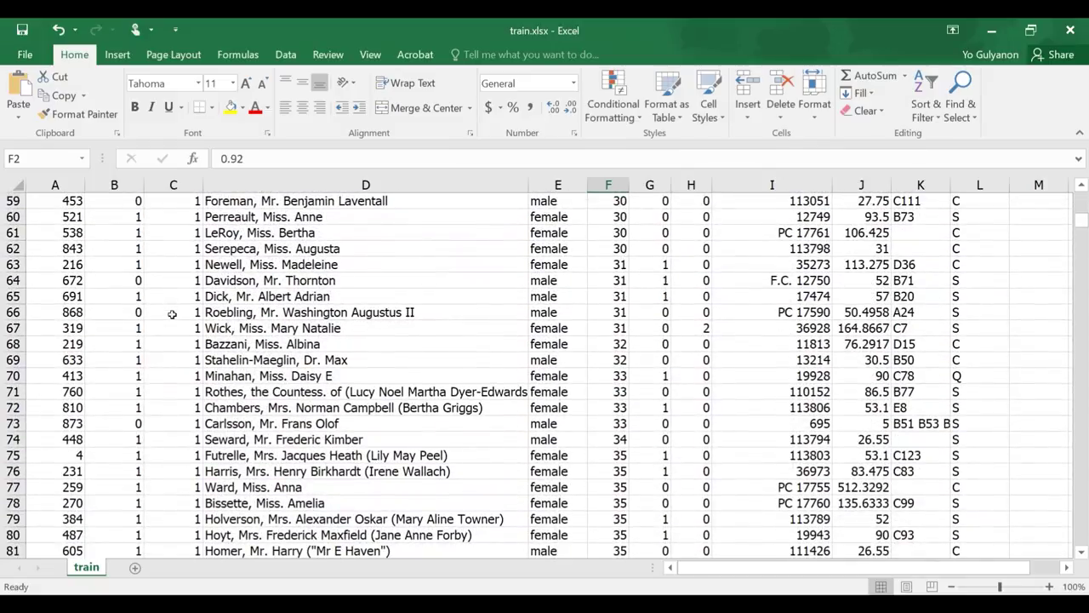
pyautogui.scroll(-20, 172, 314)
pyautogui.scroll(-20, 172, 314)
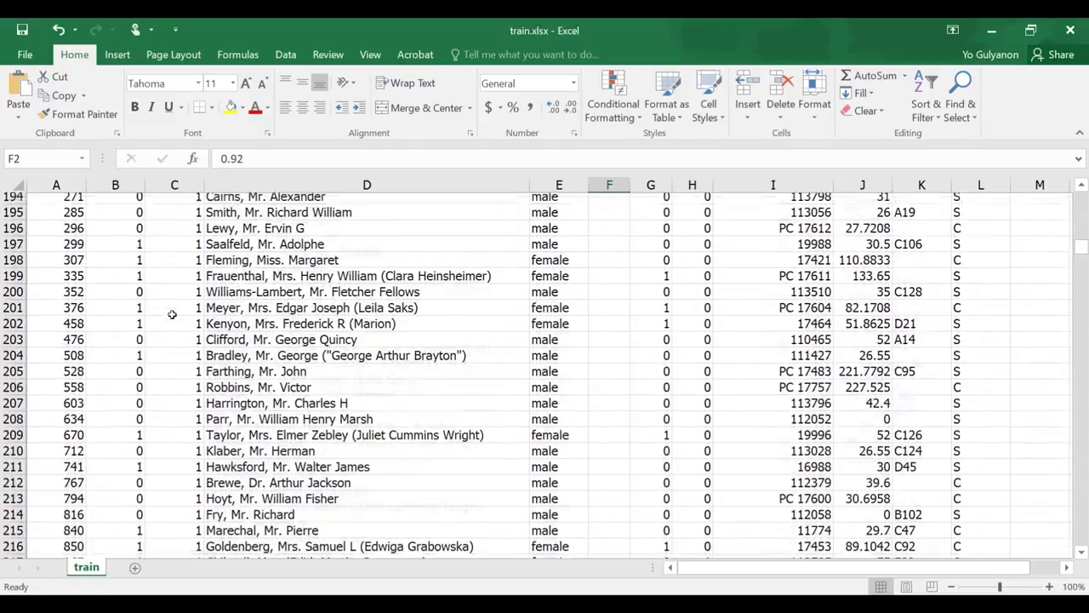
pyautogui.scroll(-6, 172, 314)
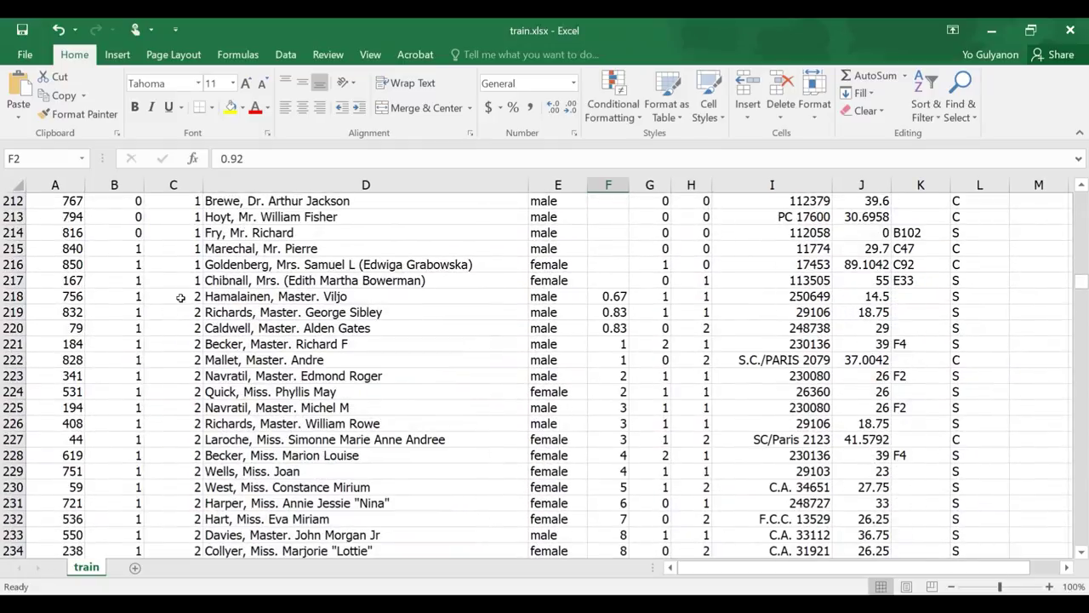
pyautogui.click(180, 297)
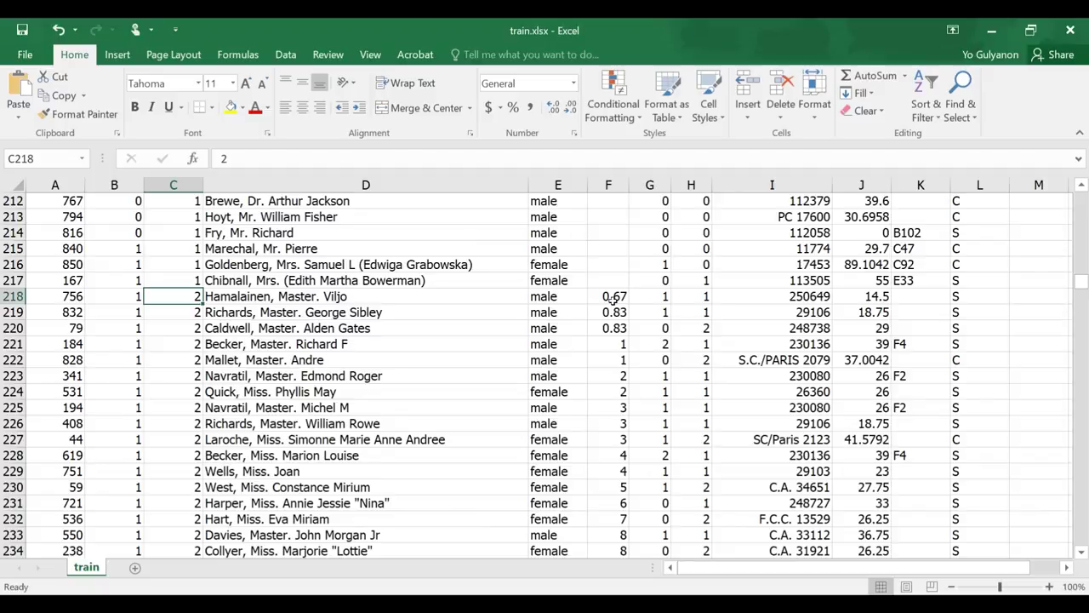
pyautogui.click(612, 310)
pyautogui.click(613, 295)
pyautogui.scroll(-11, 426, 382)
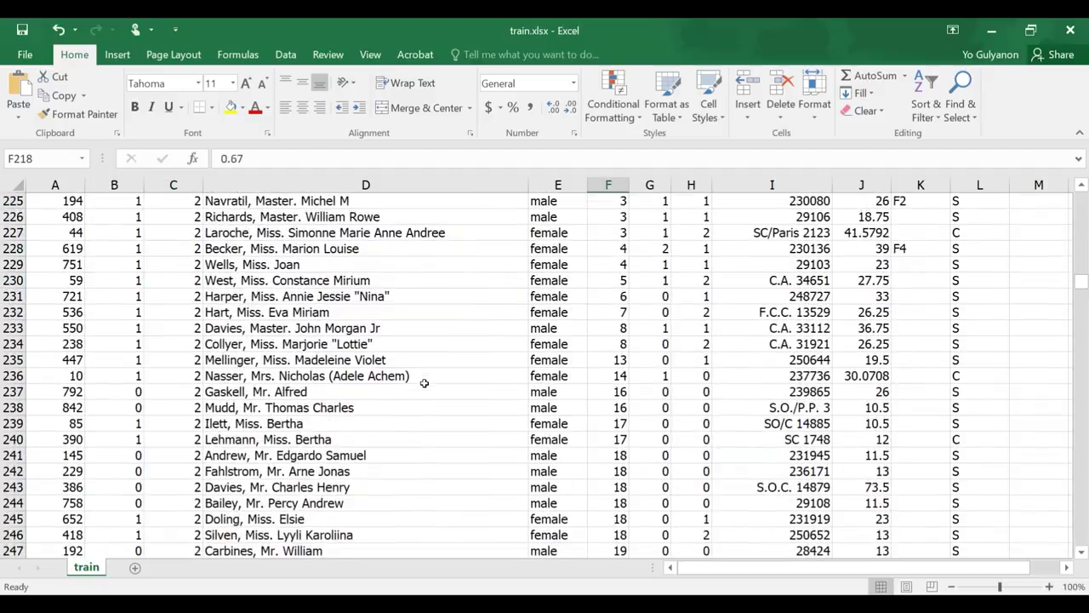
# Sort the data by Age with the quick sort commands, first smallest to largest and finally largest to smallest.
pyautogui.click(286, 55)
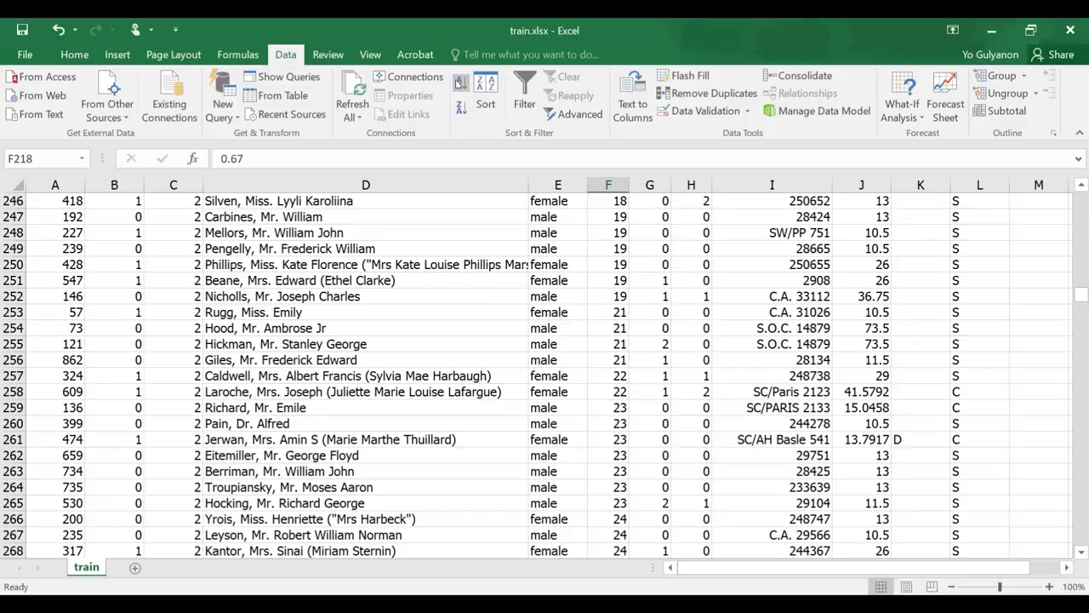
pyautogui.scroll(20, 531, 209)
pyautogui.scroll(20, 531, 210)
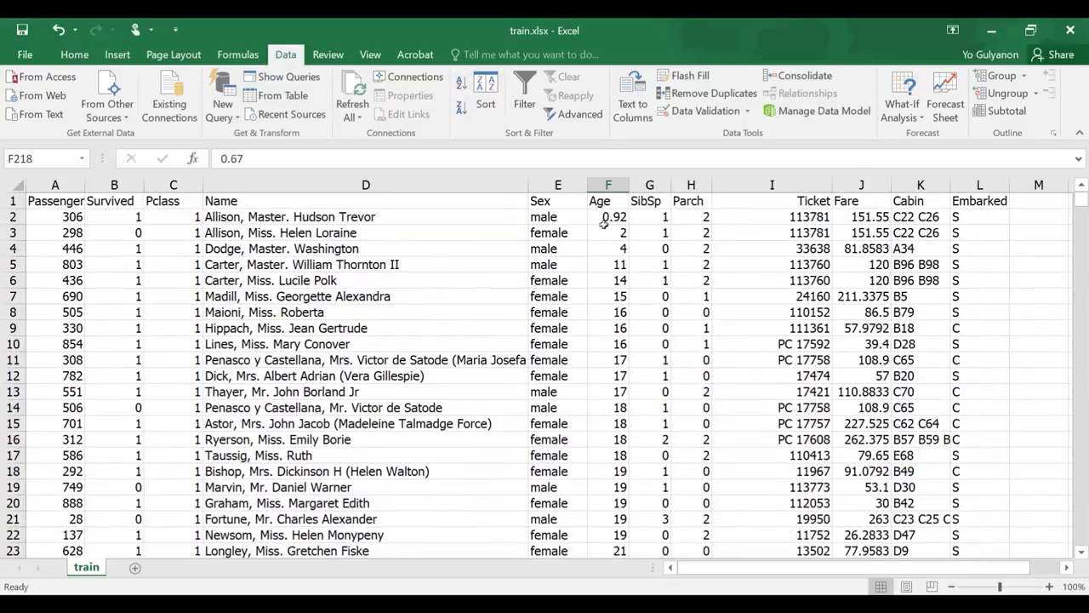
pyautogui.click(608, 217)
pyautogui.click(462, 83)
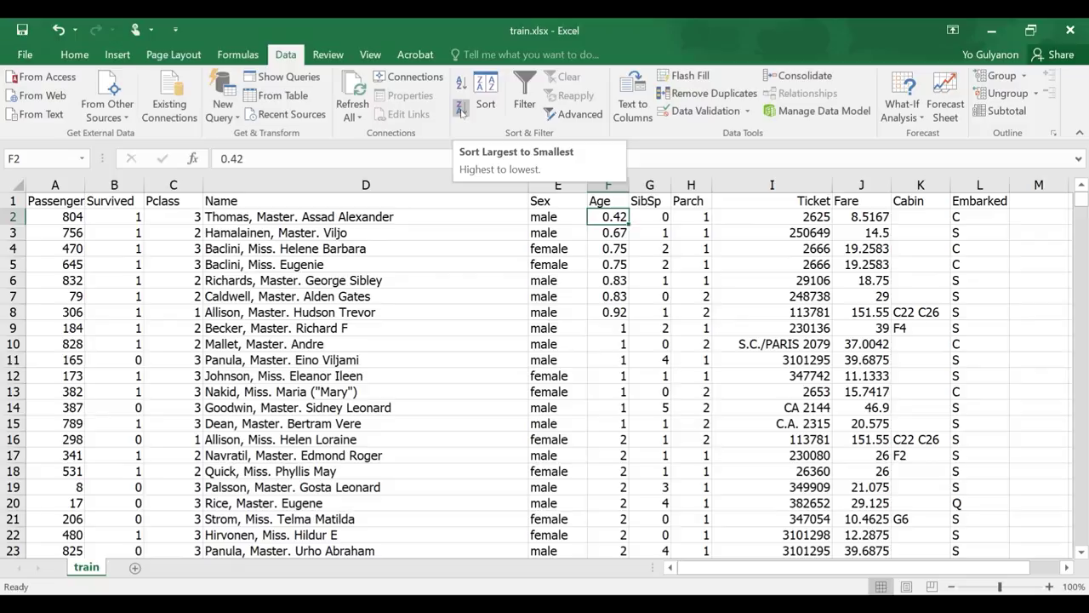
pyautogui.click(461, 109)
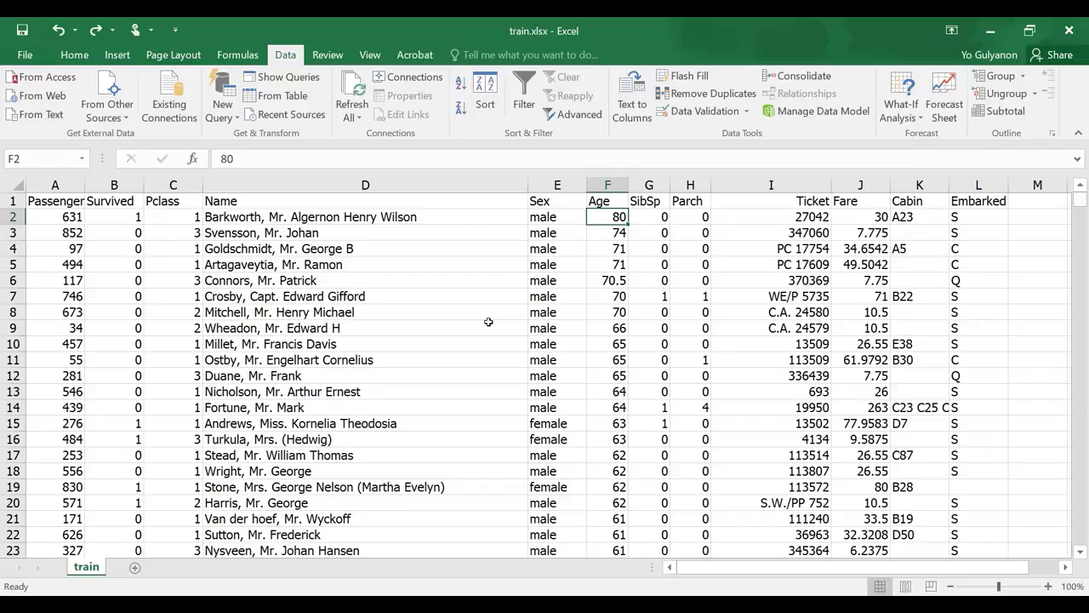
# Turn on filtering for the passenger table's header row.
pyautogui.click(75, 55)
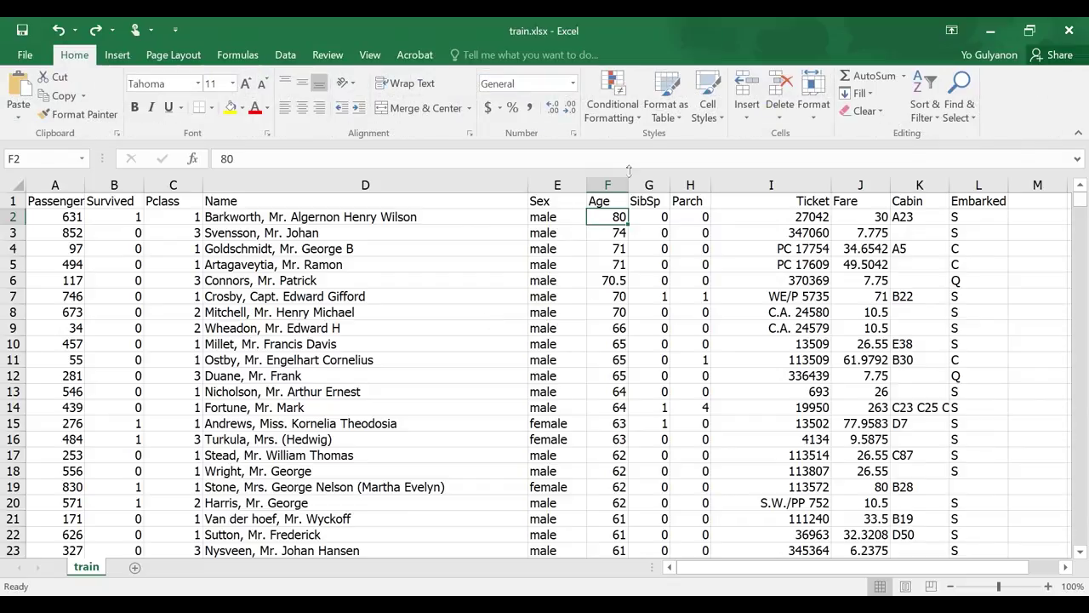
pyautogui.click(927, 114)
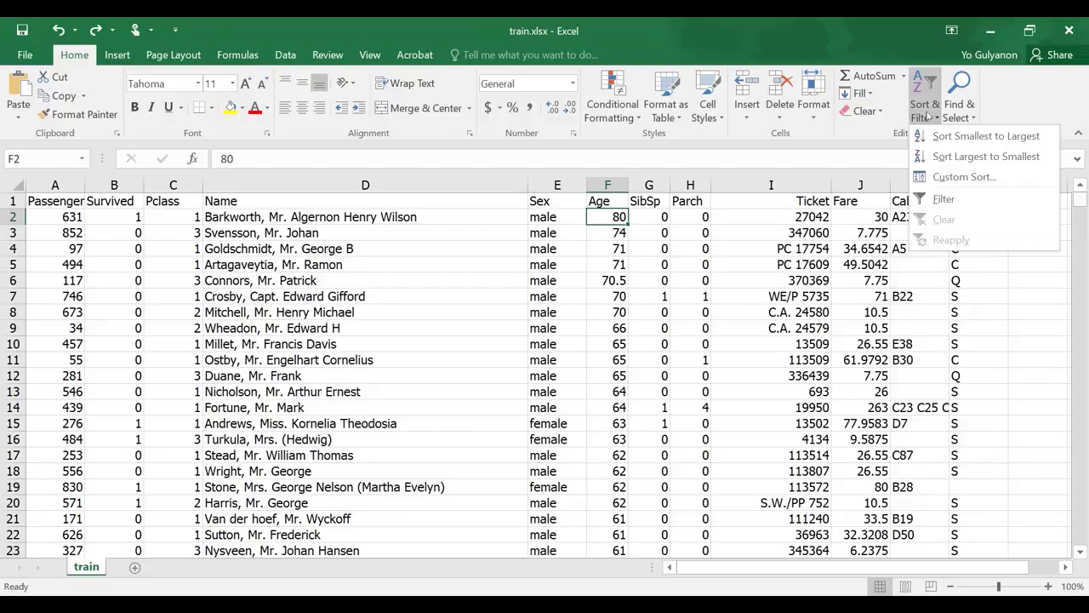
pyautogui.click(952, 200)
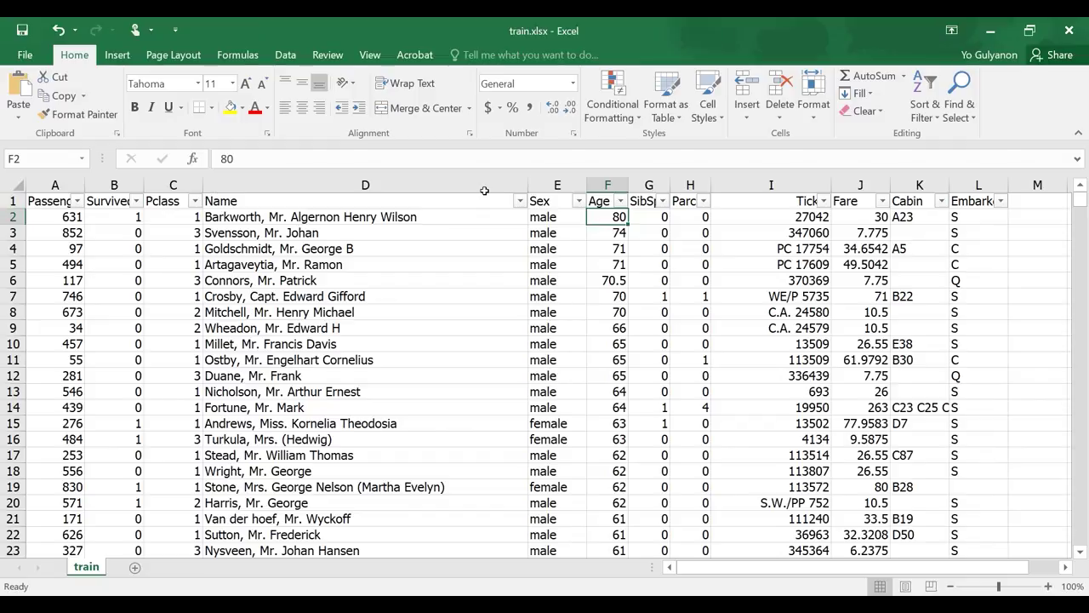
# Filter the Sex column to show only female passengers and look through the filtered rows.
pyautogui.click(578, 200)
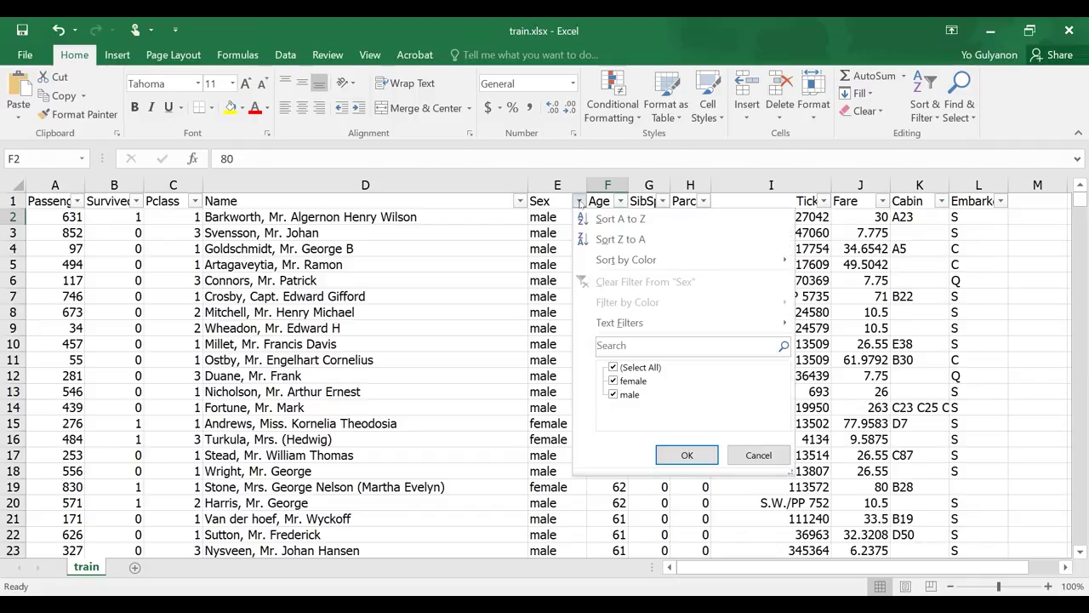
pyautogui.click(613, 395)
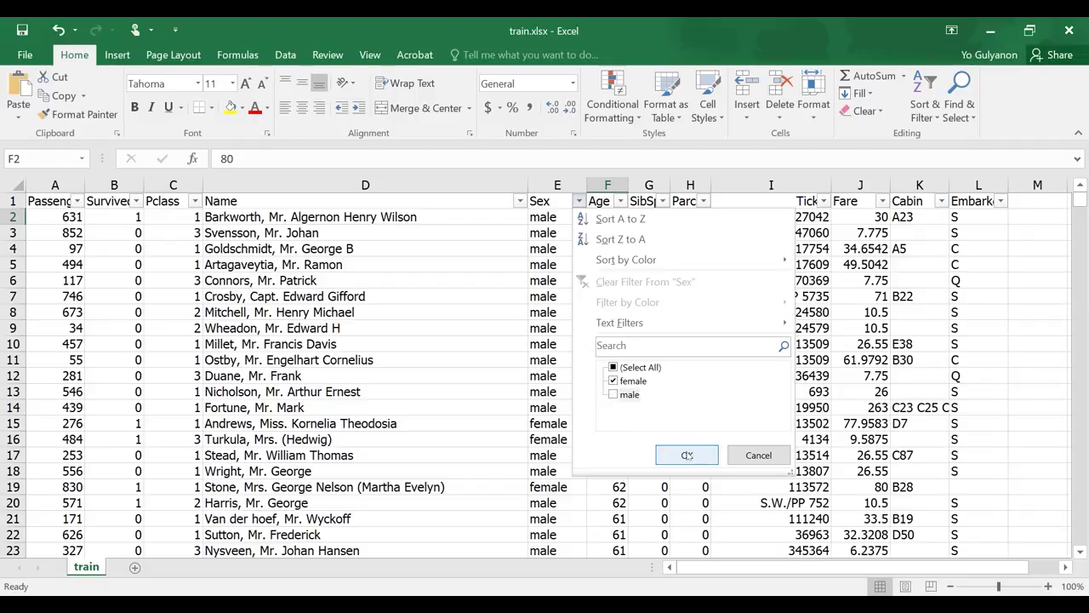
pyautogui.click(686, 454)
pyautogui.scroll(-4, 609, 393)
pyautogui.scroll(-20, 608, 398)
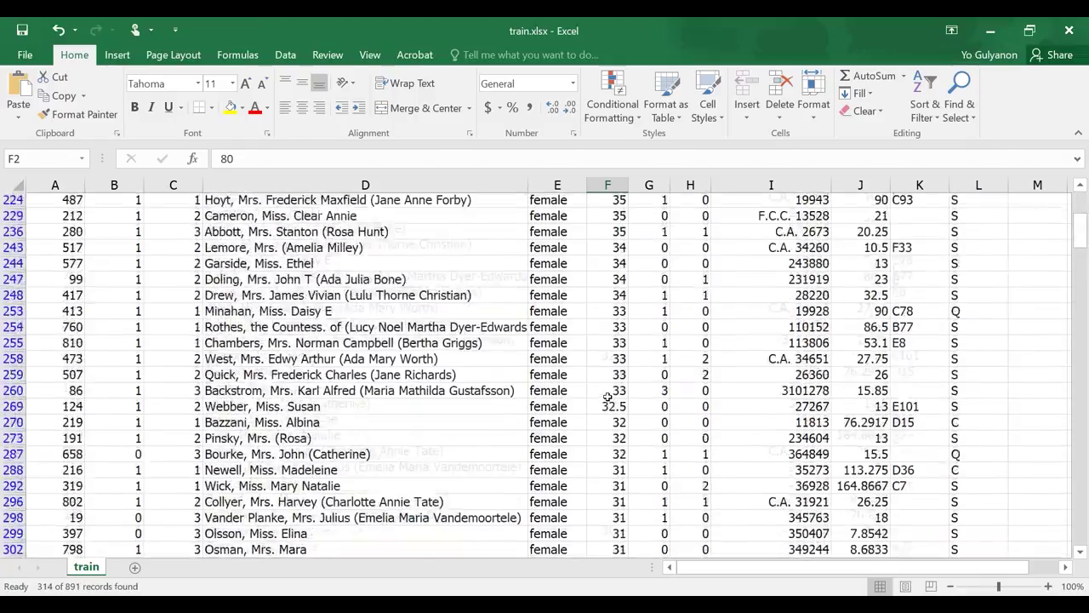
pyautogui.scroll(20, 608, 398)
pyautogui.scroll(2, 607, 396)
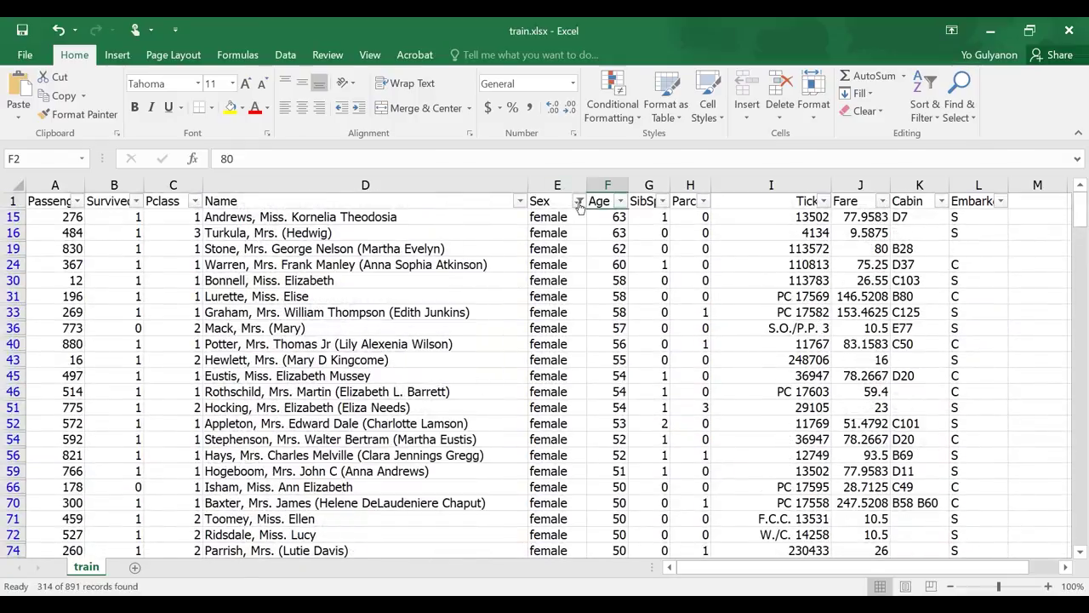
# Change the Sex column filter to show only male passengers and look through the filtered rows.
pyautogui.click(578, 203)
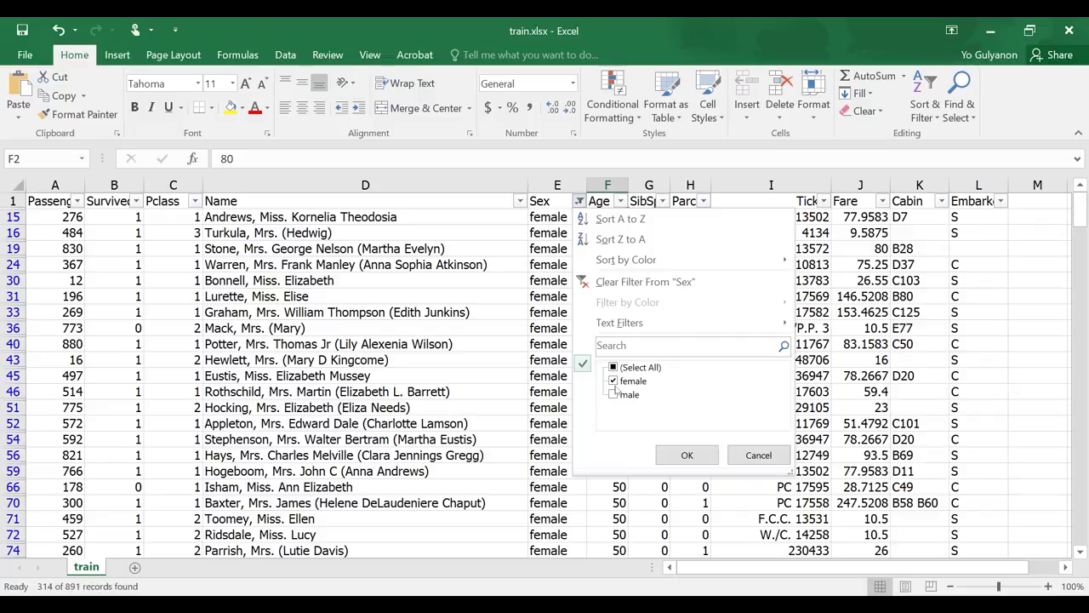
pyautogui.click(613, 381)
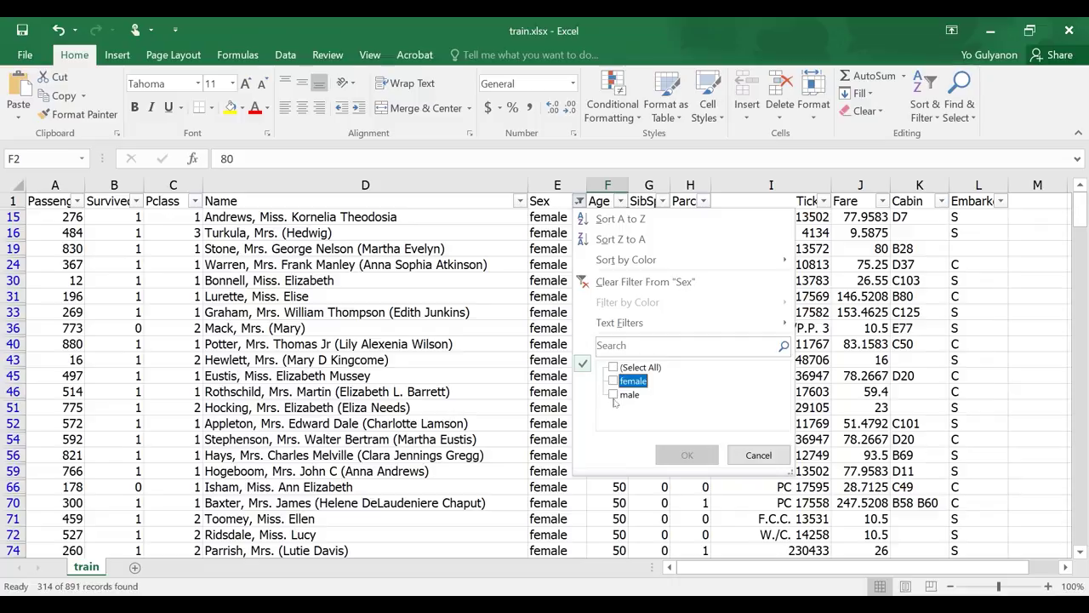
pyautogui.click(614, 394)
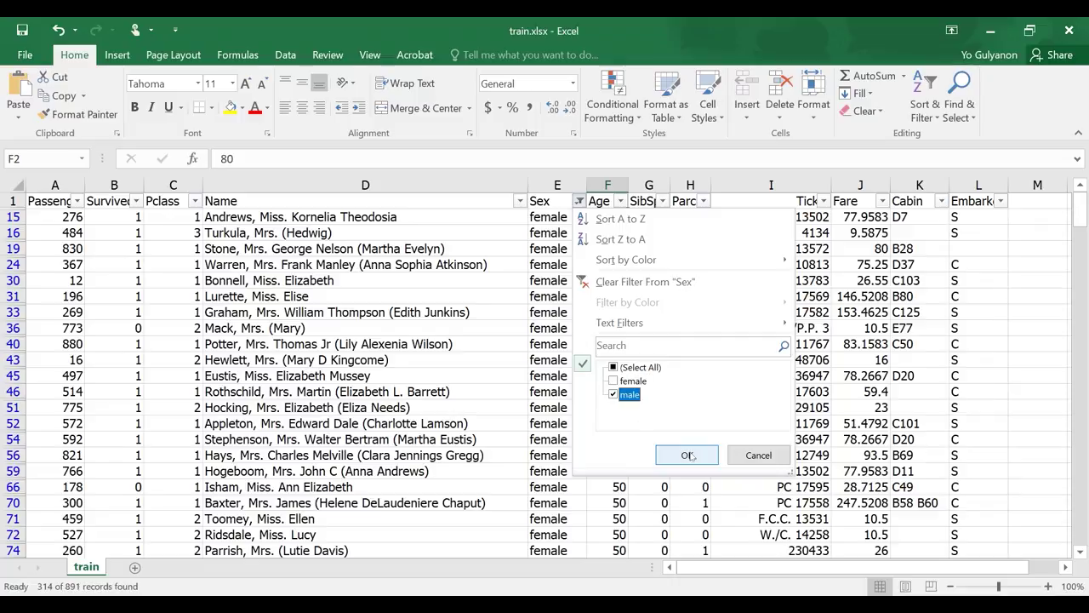
pyautogui.click(687, 455)
pyautogui.scroll(-15, 603, 340)
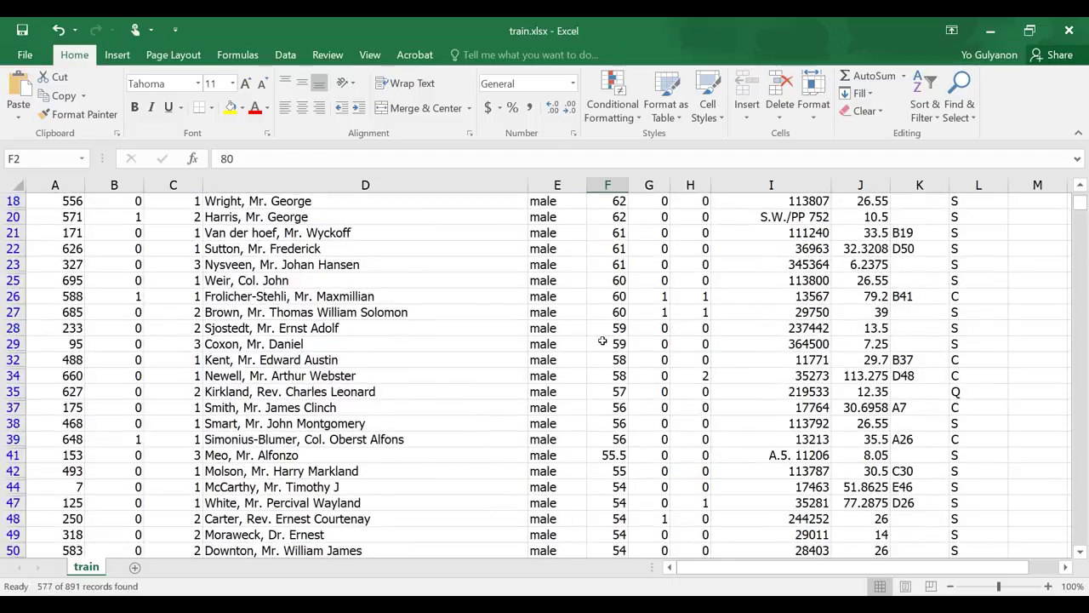
pyautogui.scroll(15, 603, 341)
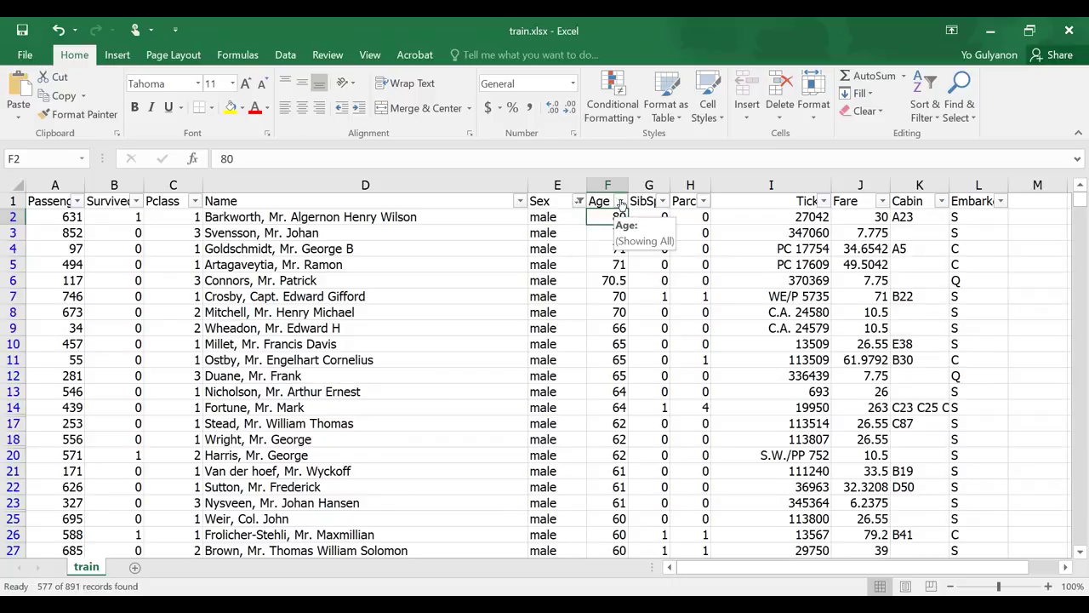
# Add a number filter on the Age column that shows only rows where Age is less than 10.
pyautogui.click(621, 202)
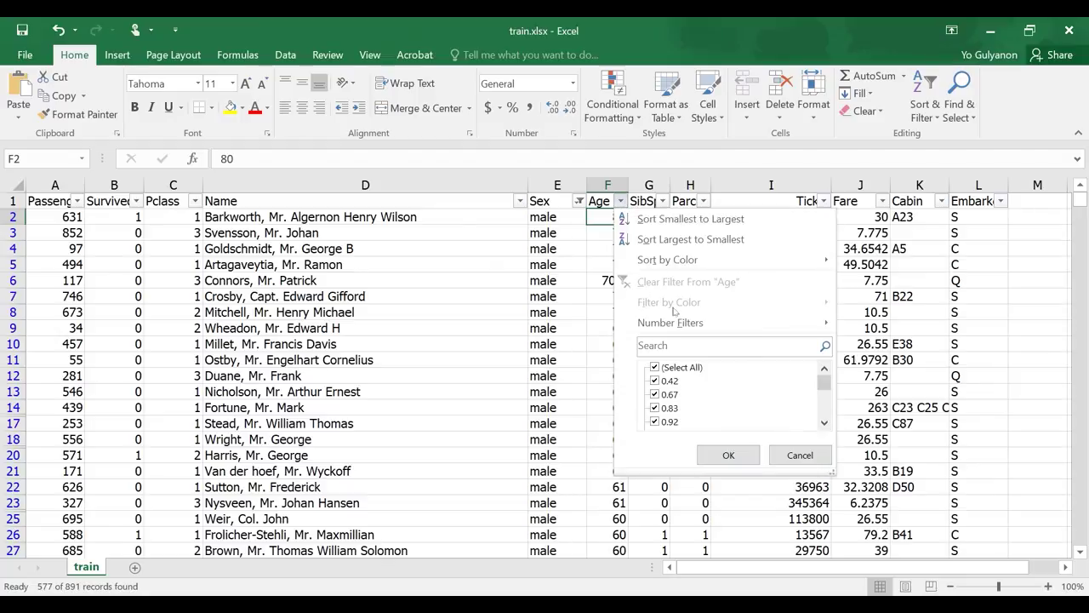
pyautogui.moveTo(688, 323)
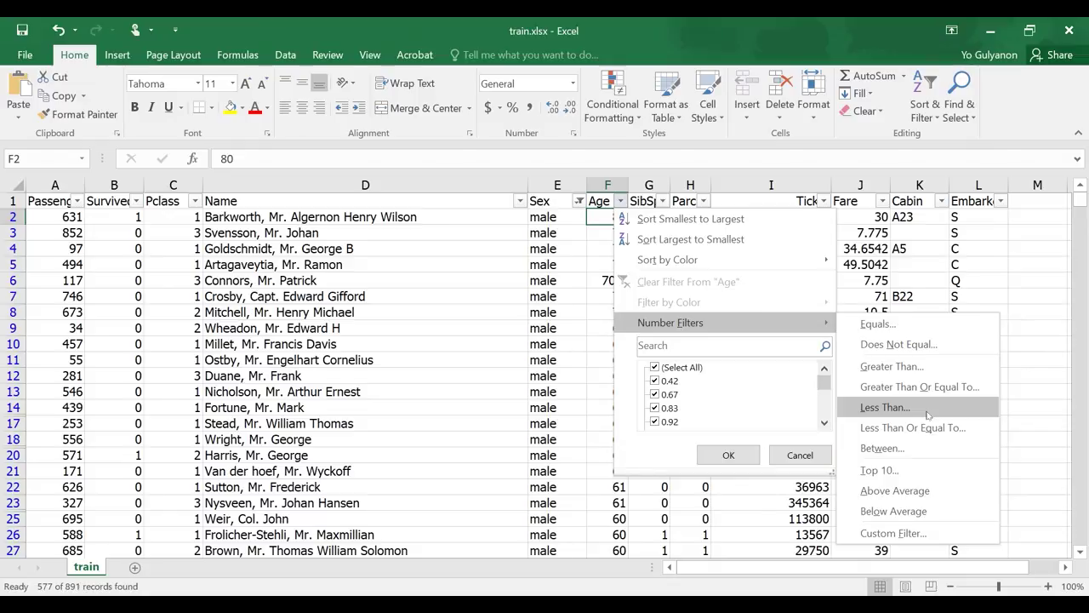
pyautogui.click(884, 406)
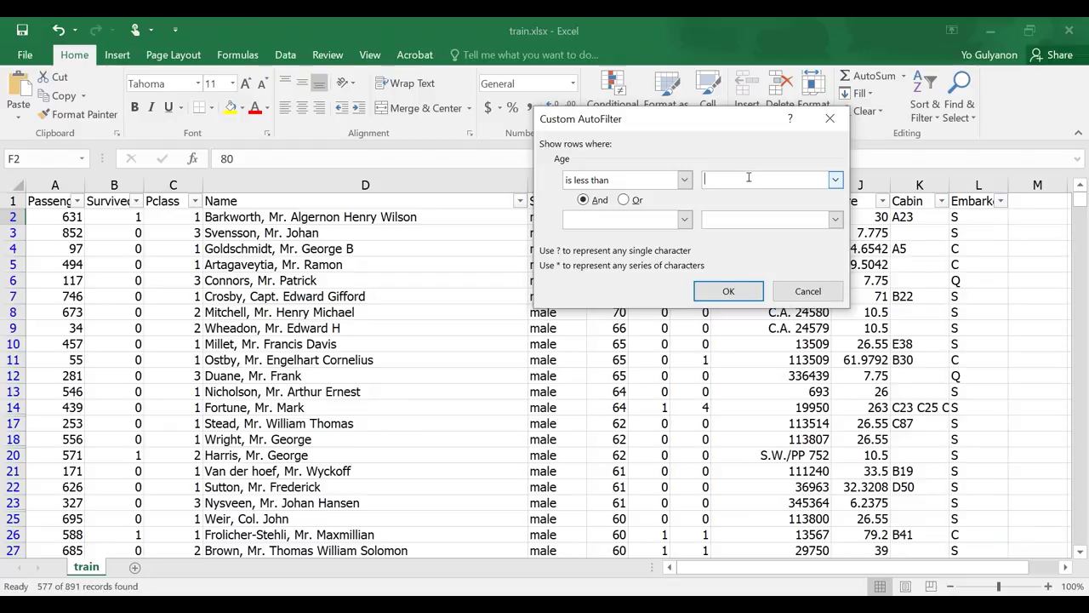
pyautogui.write('10')
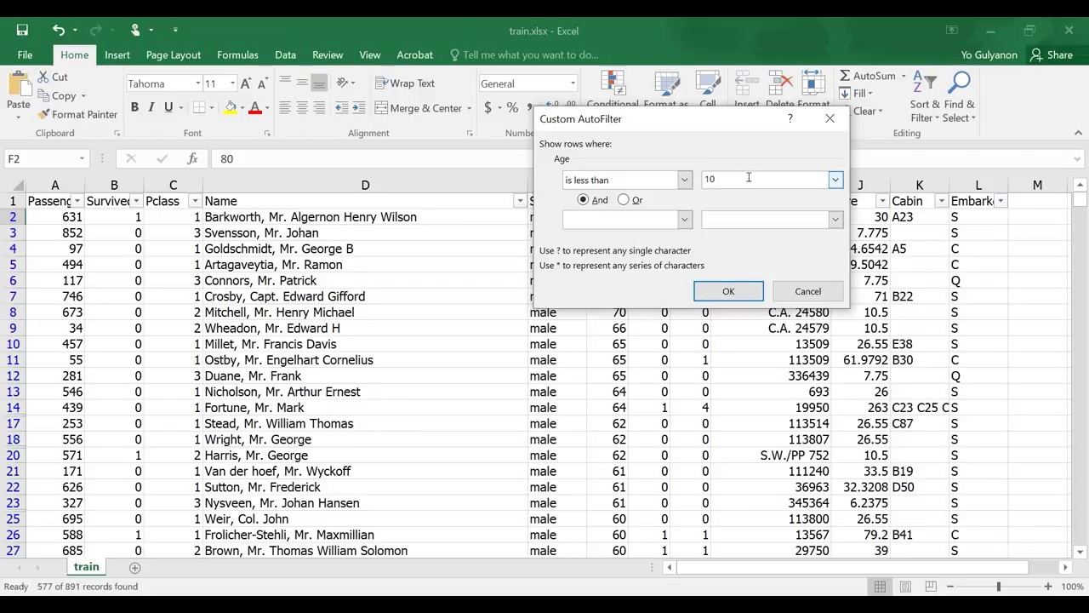
pyautogui.click(729, 292)
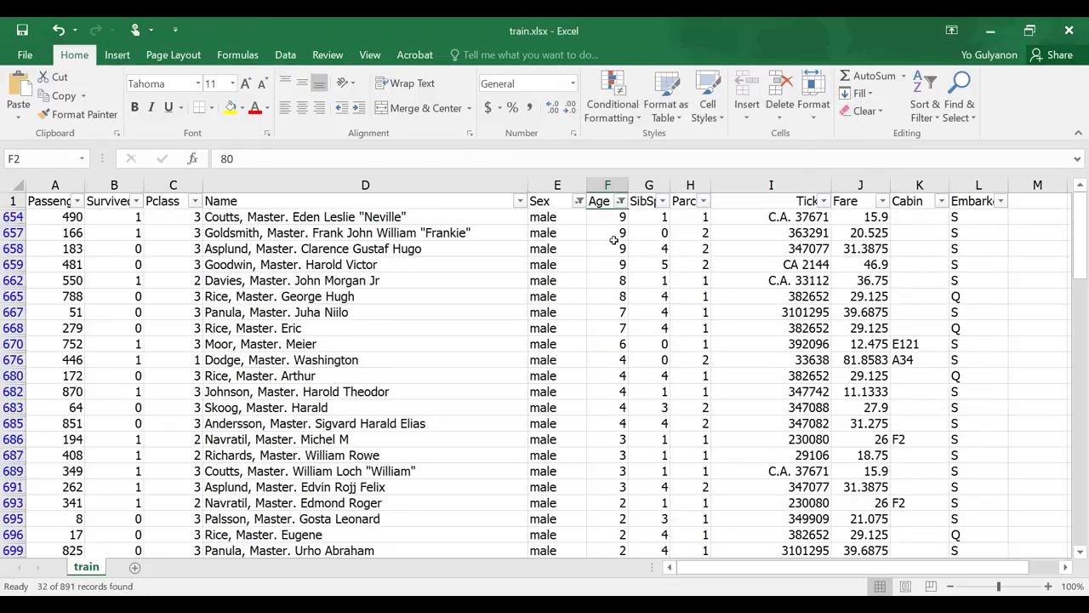
# Clear the Sex and Age filters and turn off filtering for the table.
pyautogui.click(283, 56)
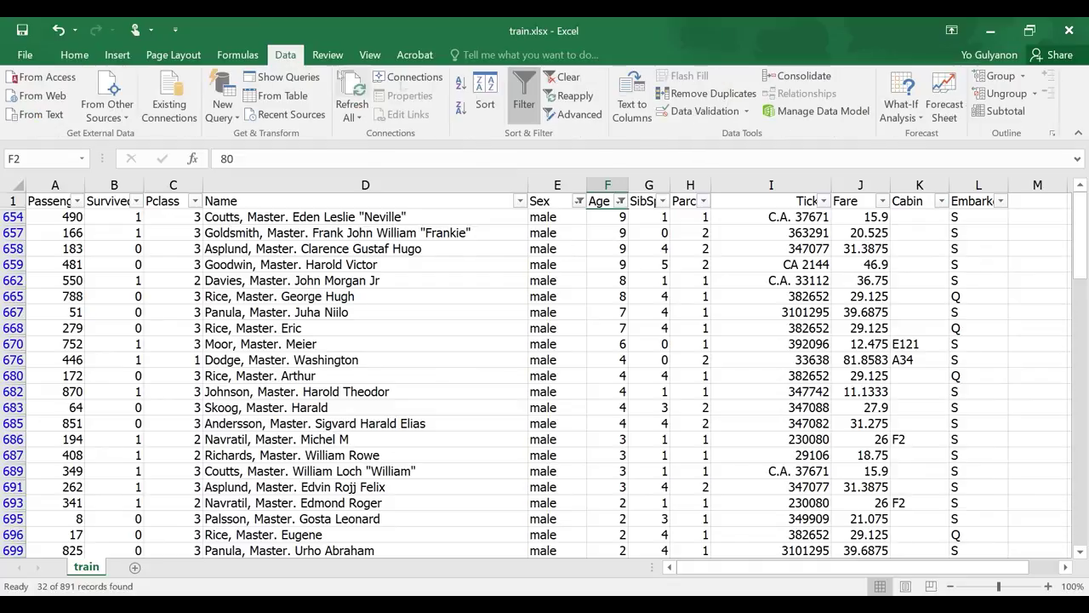
pyautogui.click(568, 77)
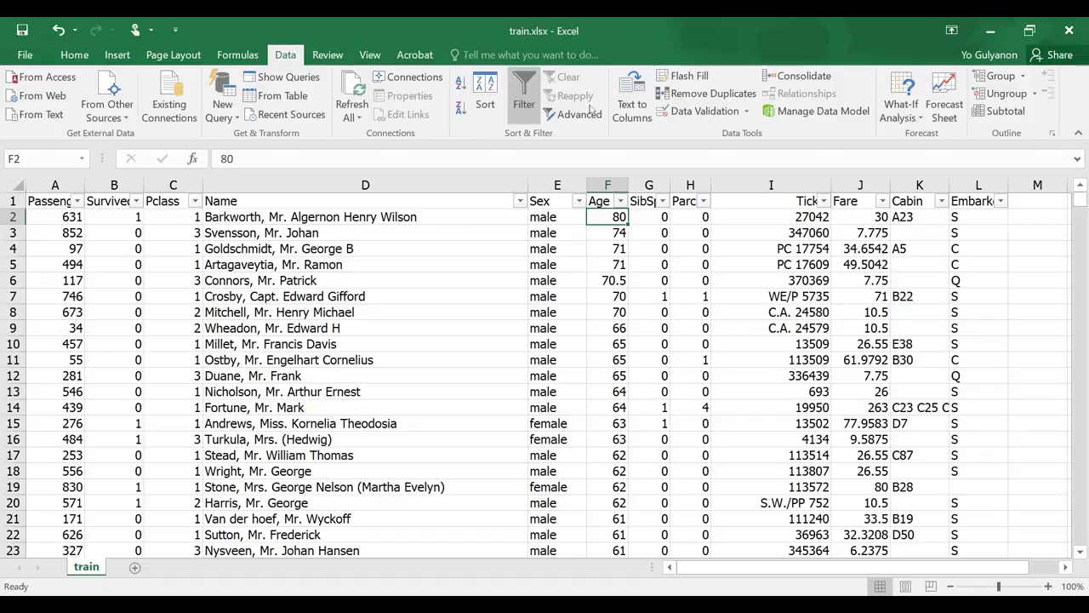
pyautogui.click(523, 89)
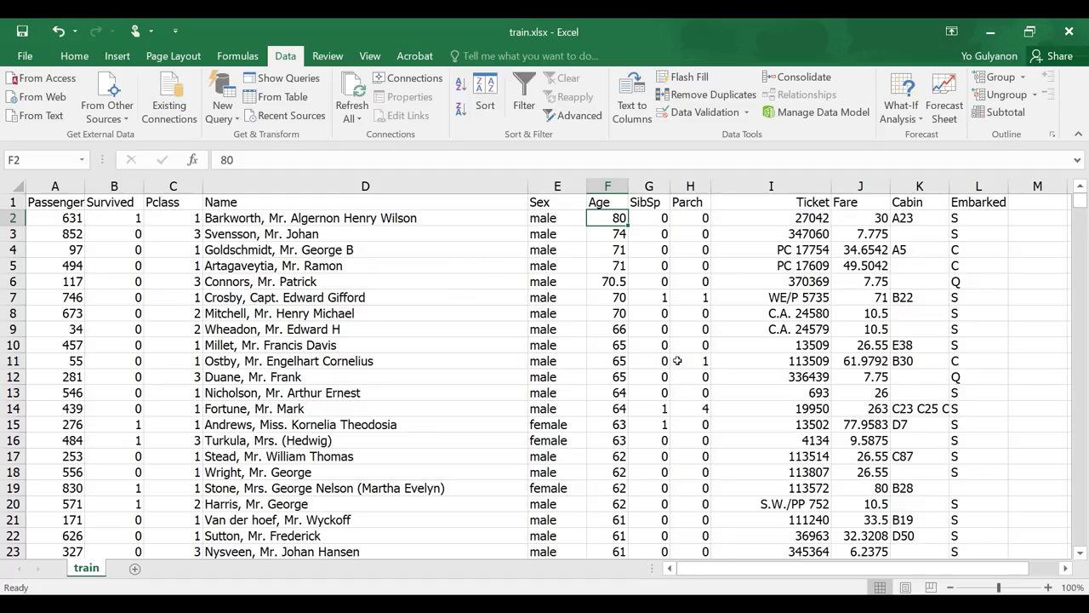
# Enter the formula =SUM(F2:F892) in cell F893, directly below the last row of the Age column.
pyautogui.scroll(-11, 622, 417)
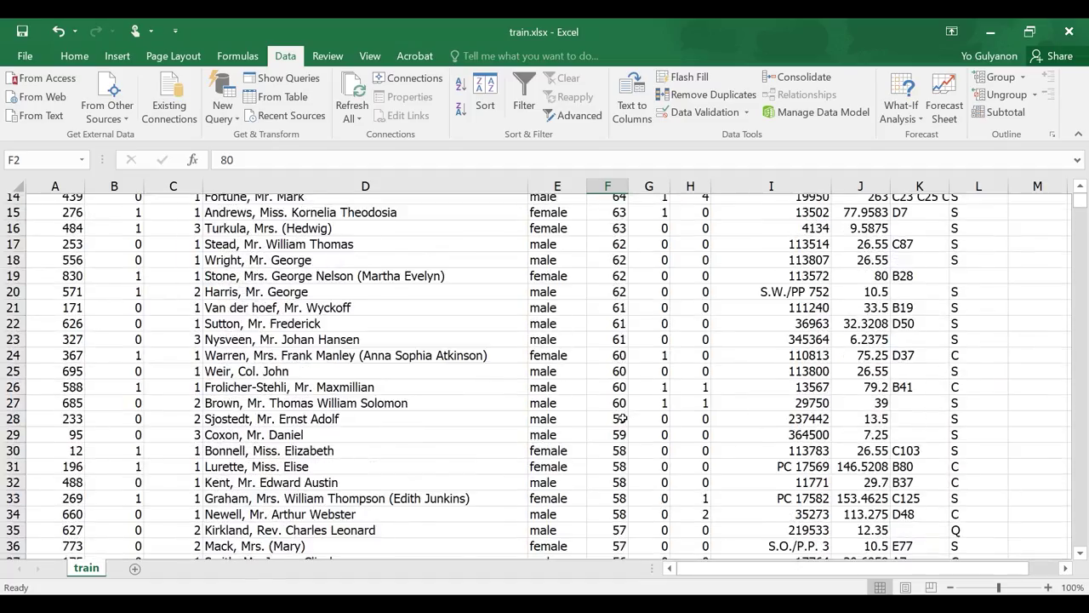
pyautogui.scroll(-20, 622, 417)
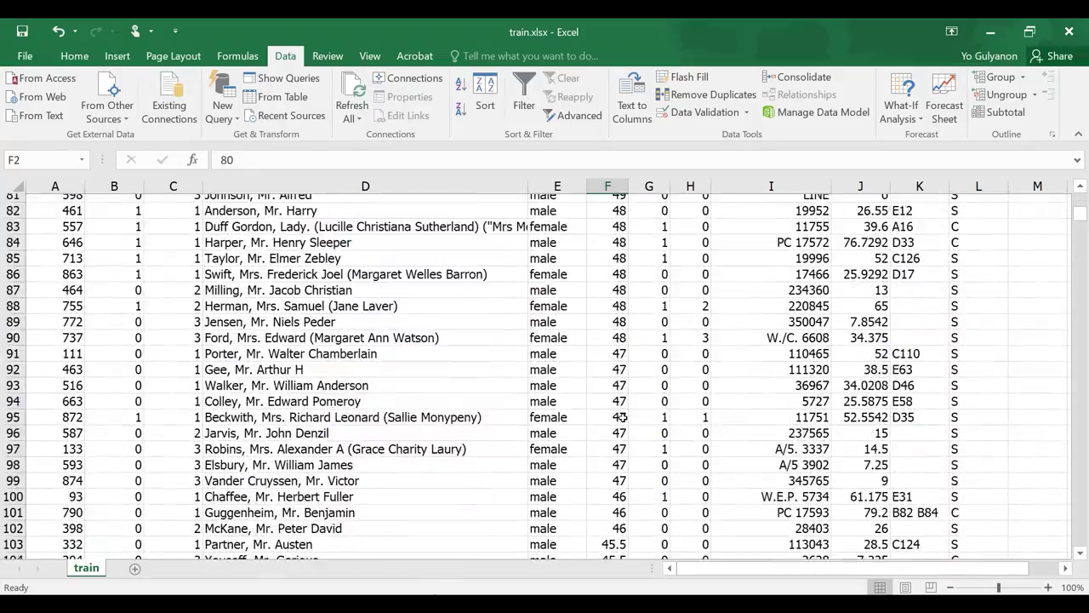
pyautogui.scroll(-20, 622, 417)
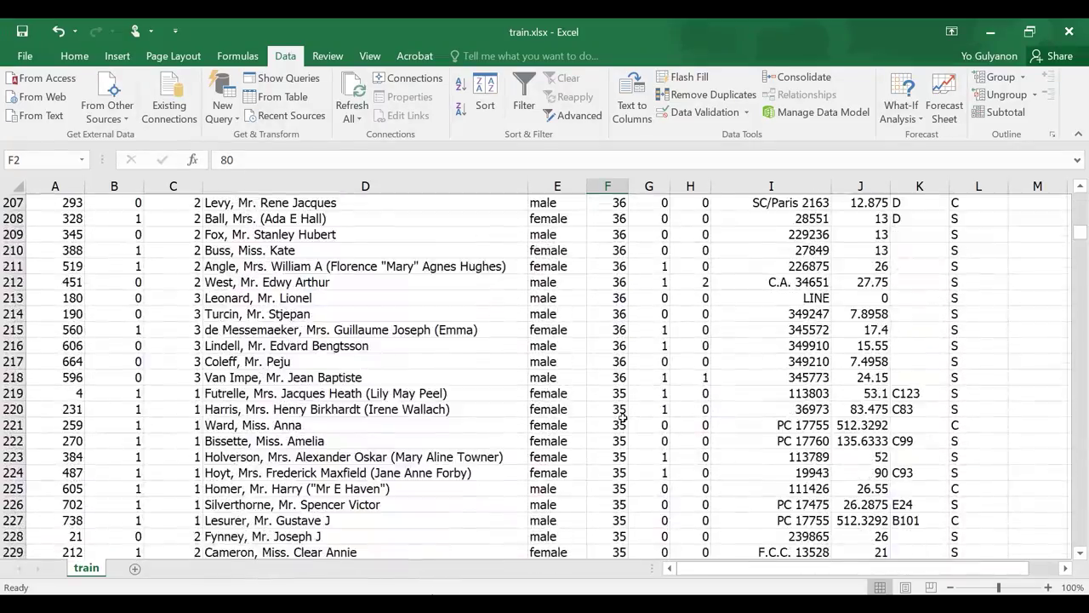
pyautogui.scroll(-20, 622, 415)
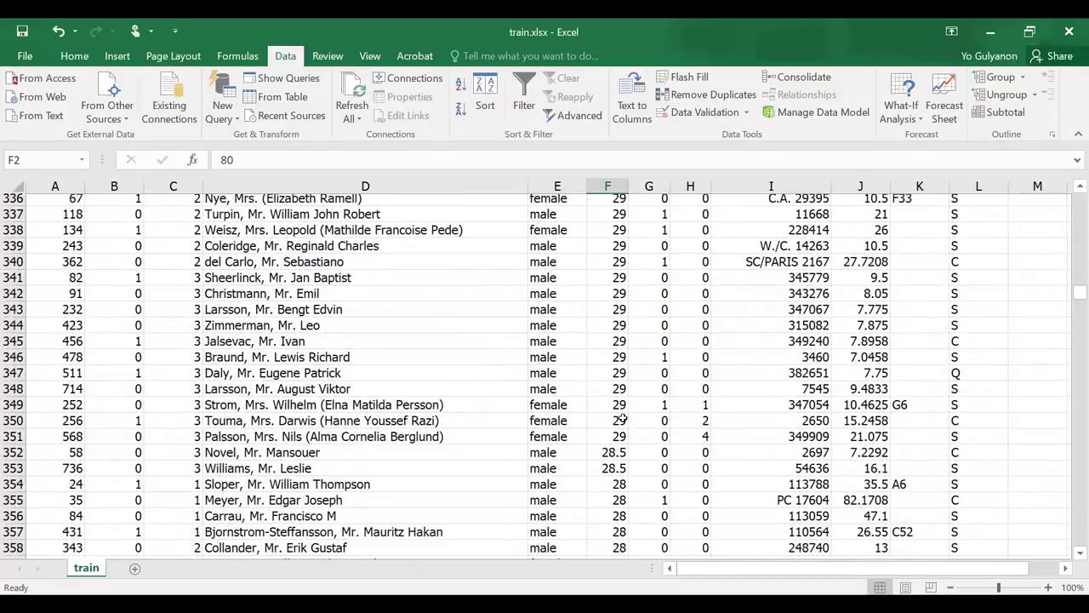
pyautogui.scroll(-20, 622, 415)
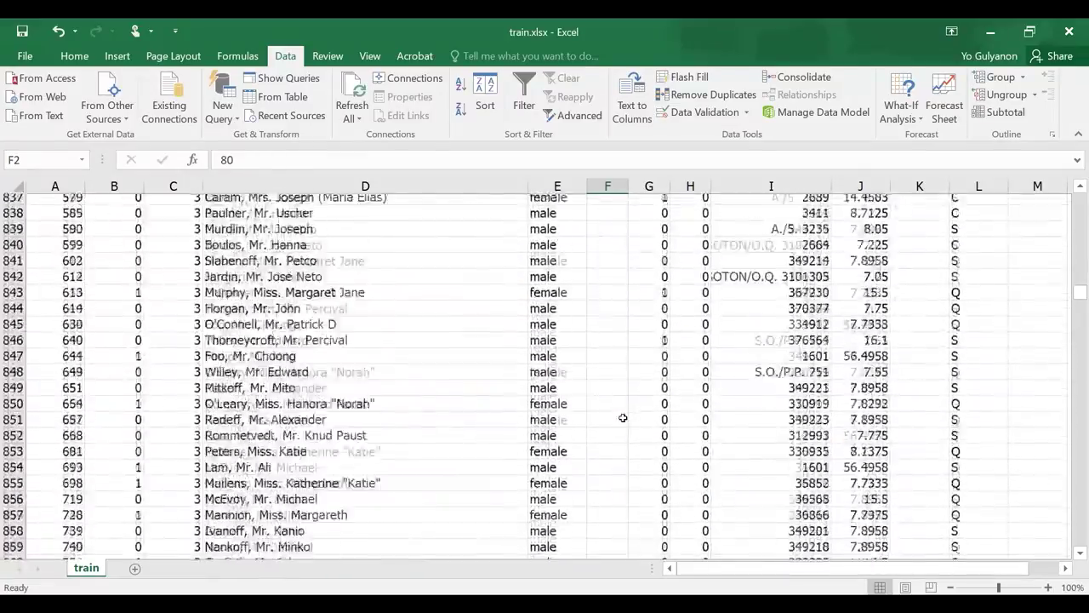
pyautogui.scroll(8, 621, 388)
pyautogui.click(601, 295)
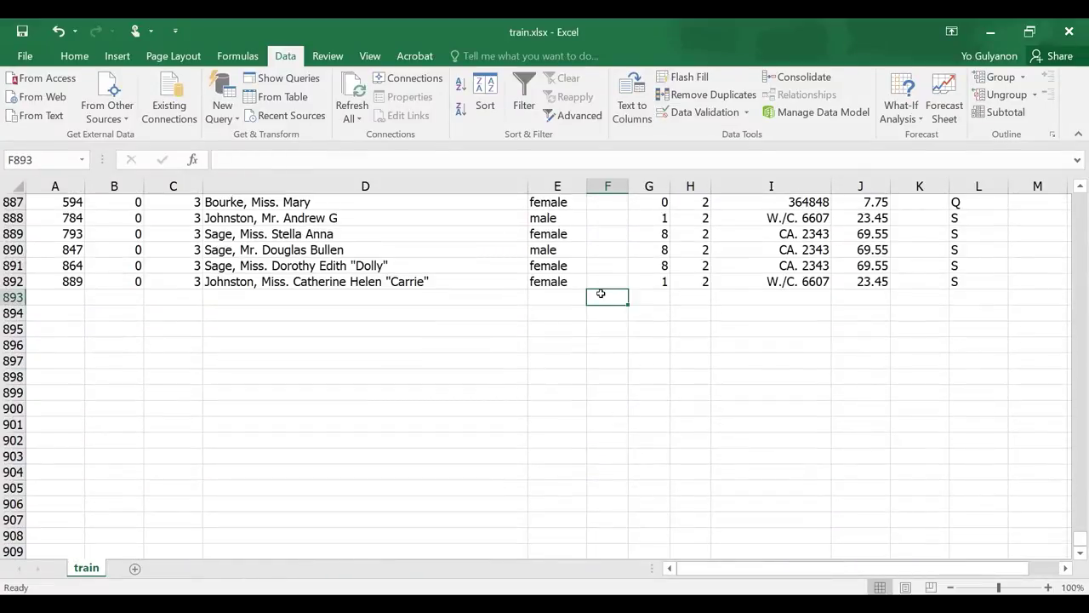
pyautogui.click(589, 159)
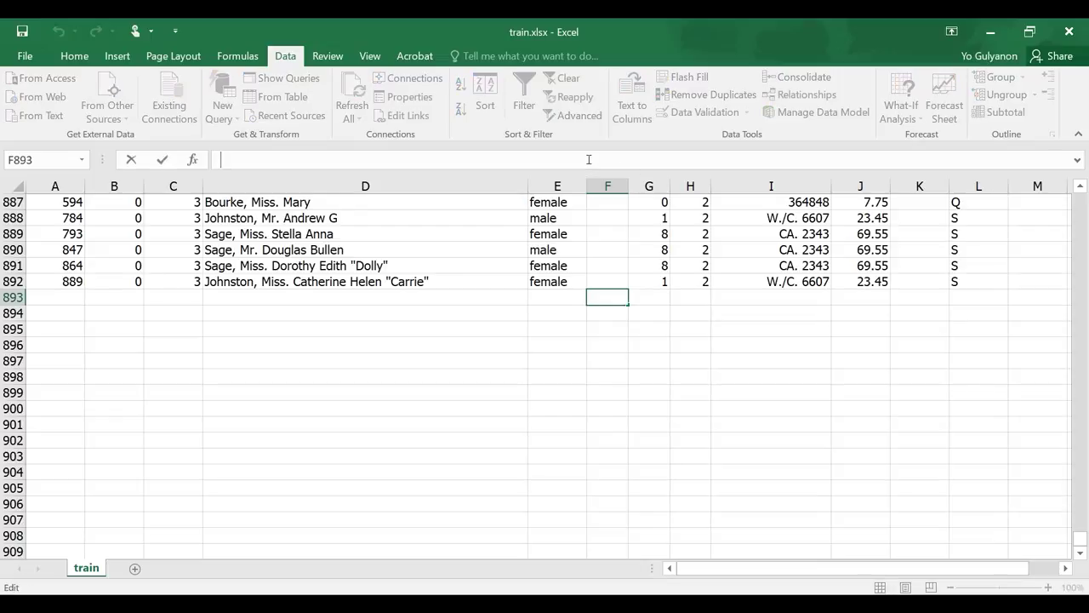
pyautogui.write('=')
pyautogui.write('SUM(')
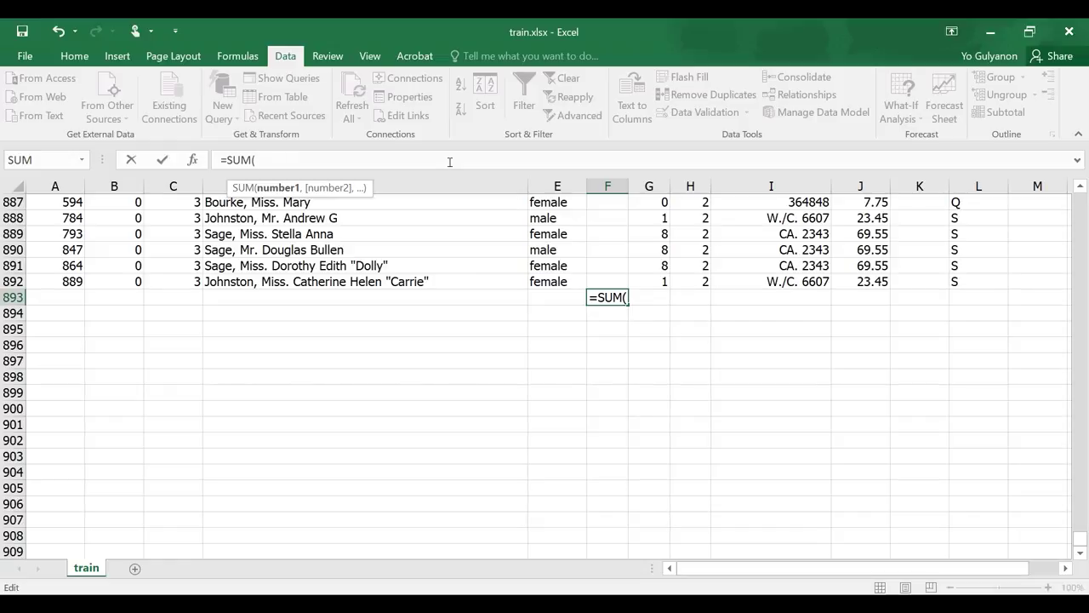
pyautogui.write('F2:F')
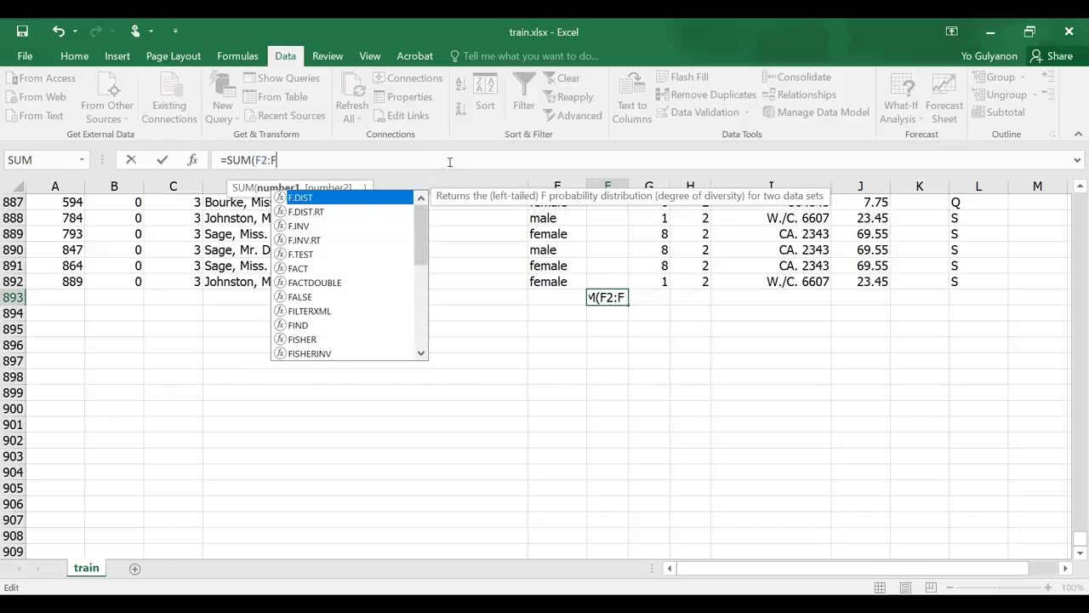
pyautogui.write('891')
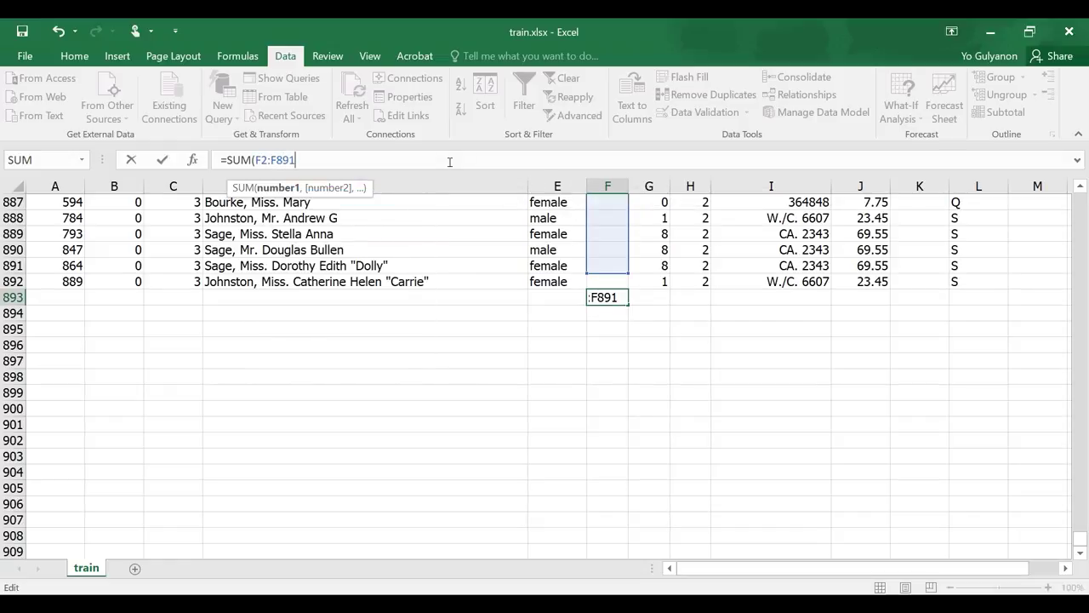
pyautogui.press('BackSpace')
pyautogui.write('2')
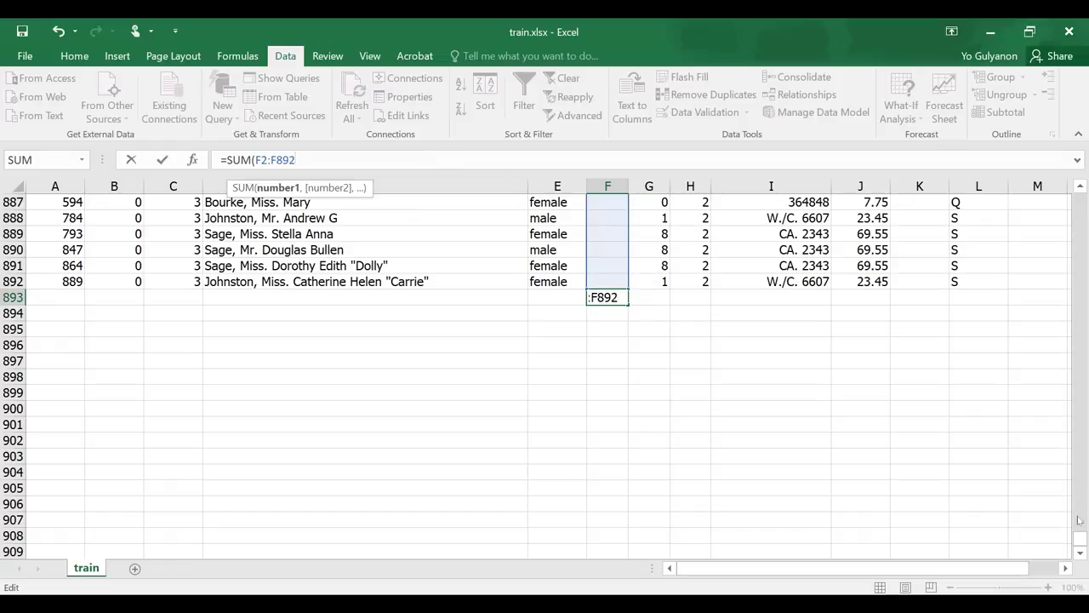
pyautogui.moveTo(1077, 533)
pyautogui.mouseDown()
pyautogui.moveTo(1076, 215)
pyautogui.moveTo(1073, 551)
pyautogui.mouseUp()
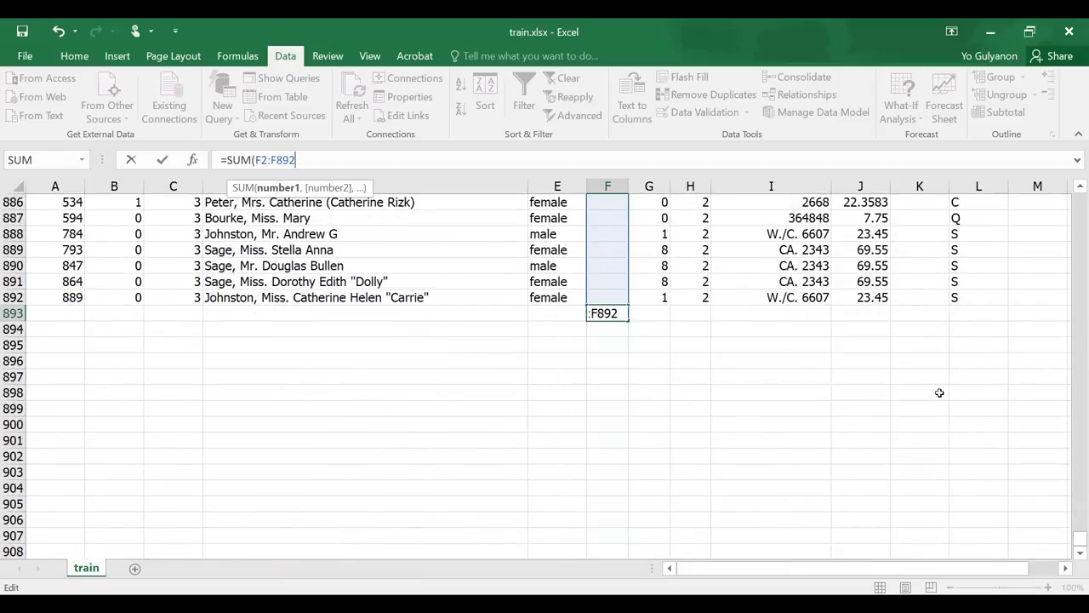
pyautogui.write(')')
pyautogui.press('Return')
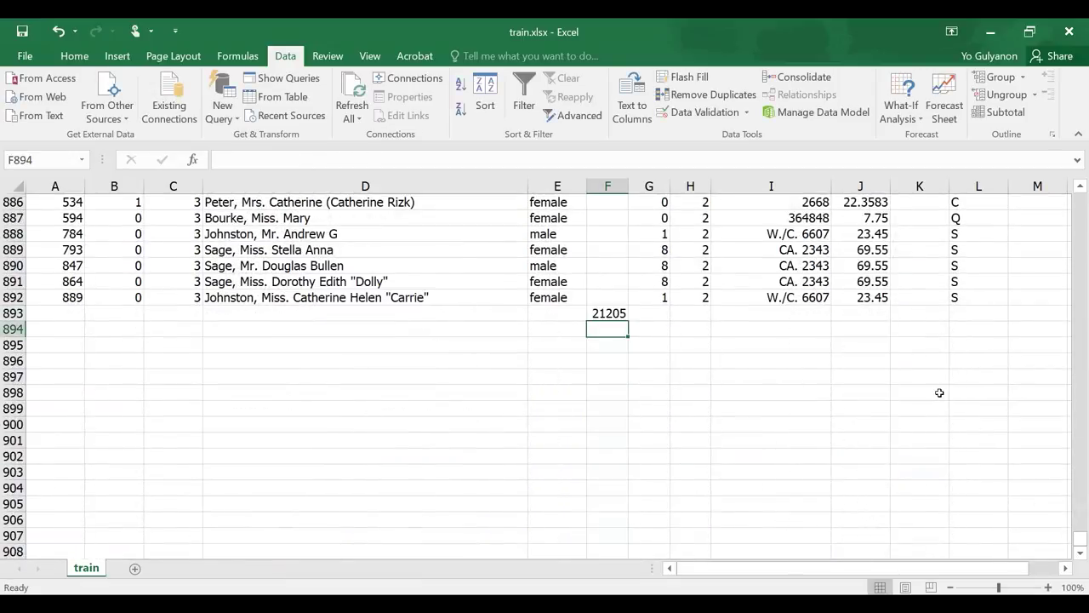
# Change the formula in cell F893 to =AVERAGE(F2:F892) to calculate the mean of the Age column.
pyautogui.click(604, 311)
pyautogui.scroll(1, 667, 329)
pyautogui.scroll(-1, 667, 328)
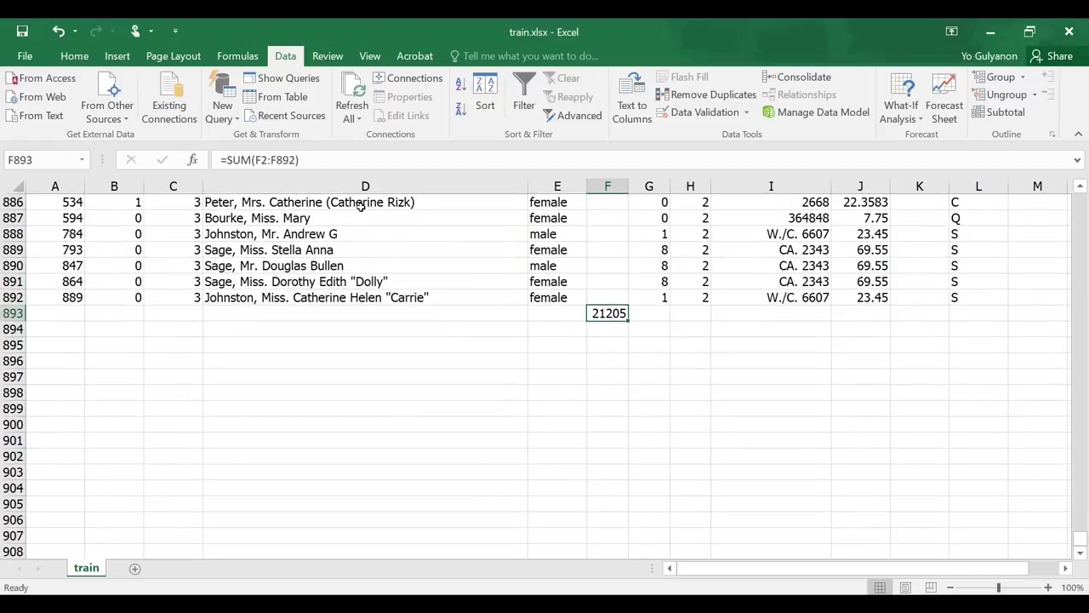
pyautogui.click(253, 160)
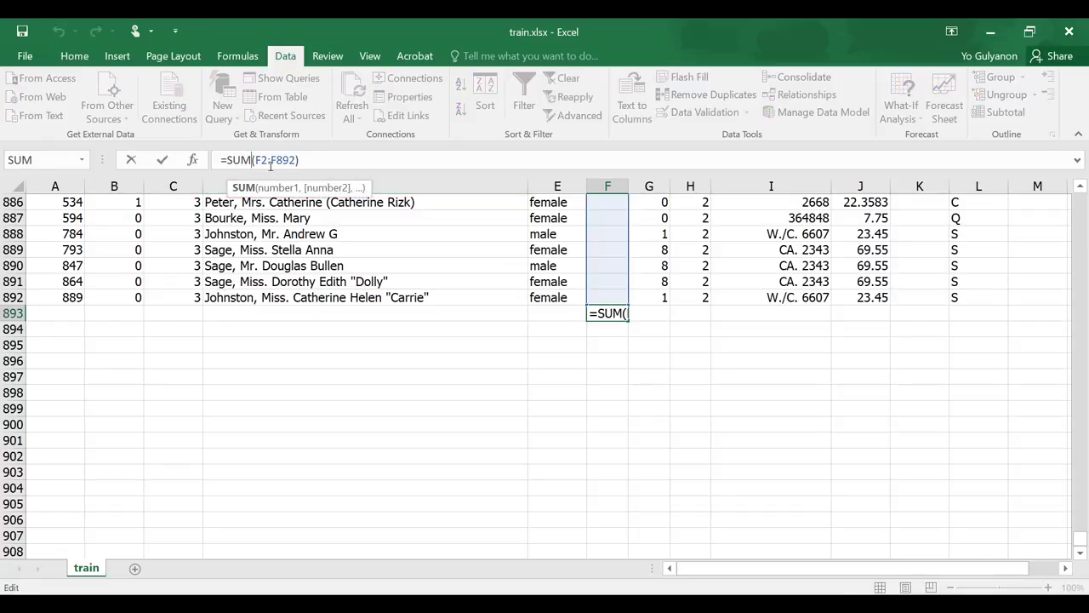
pyautogui.press('BackSpace')
pyautogui.press('BackSpace')
pyautogui.press('BackSpace')
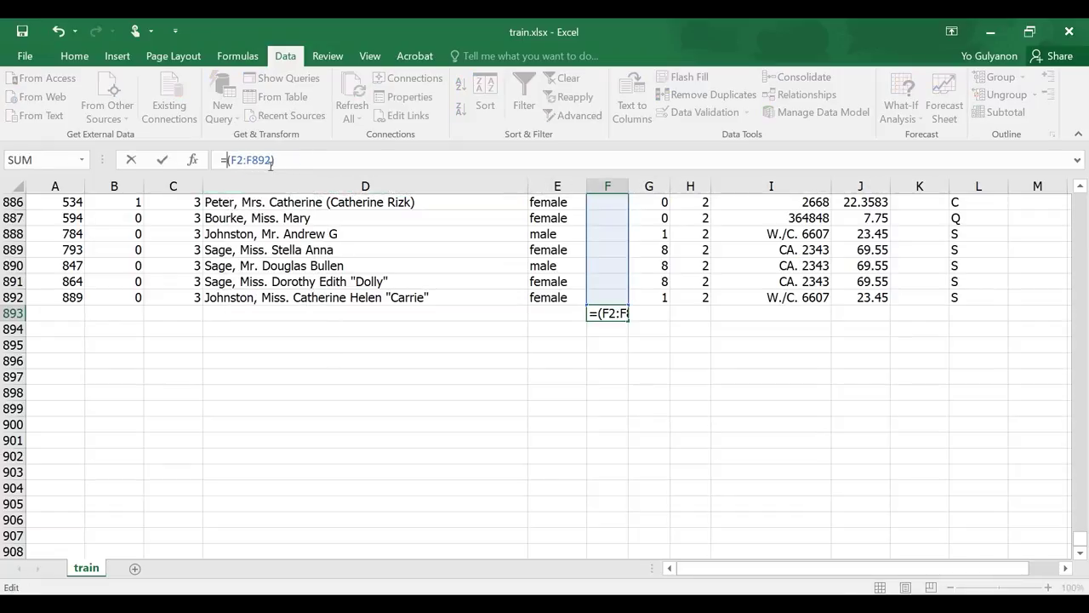
pyautogui.write('AVERAGE')
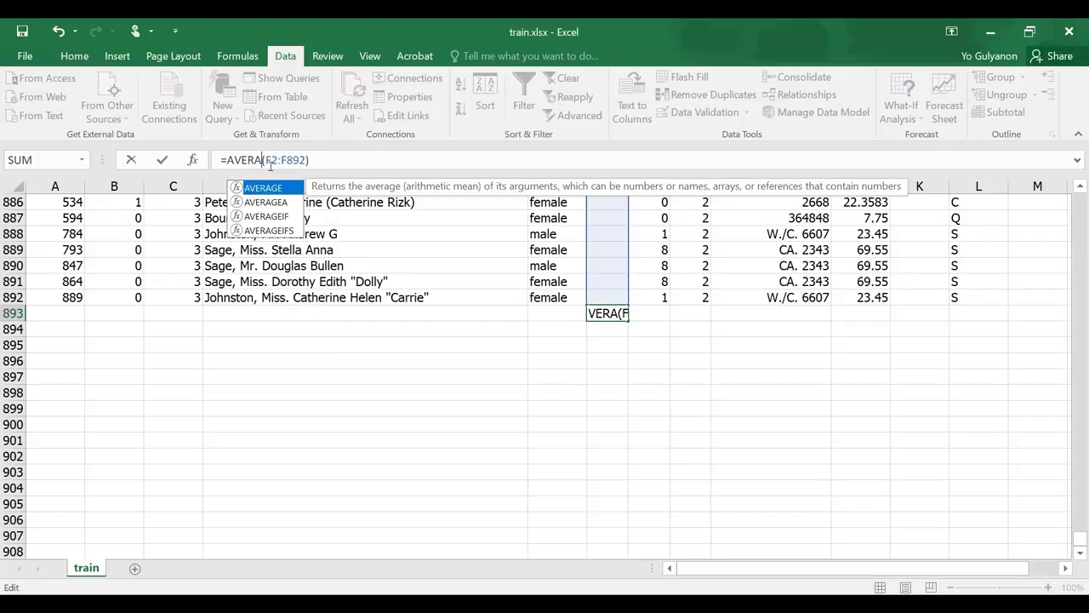
pyautogui.press('Return')
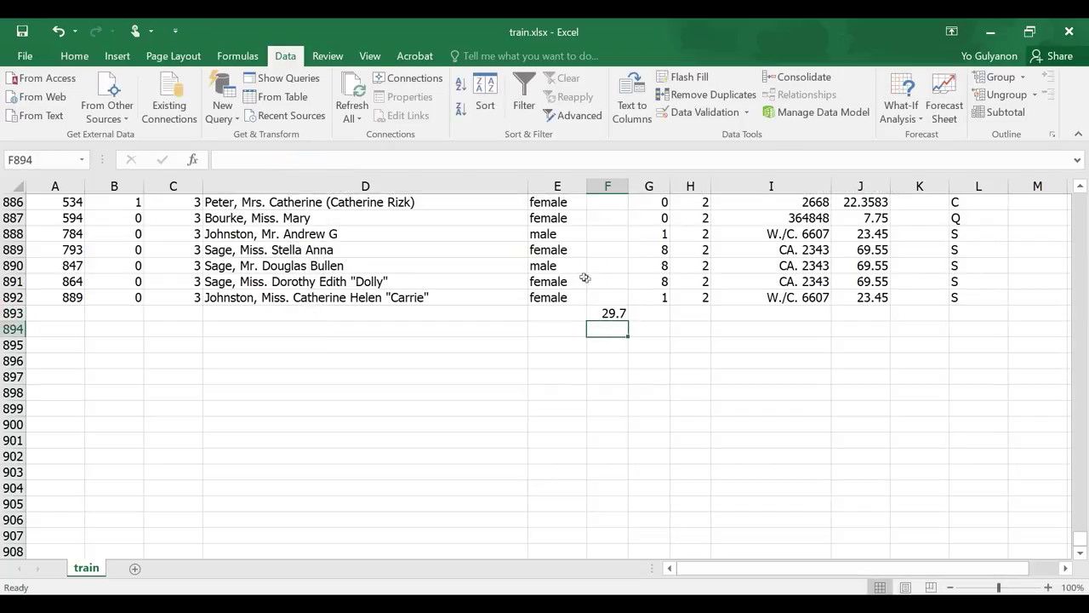
# Replace the function in cell F893 with MAX, keeping the range F2:F892, to find the highest age.
pyautogui.click(608, 312)
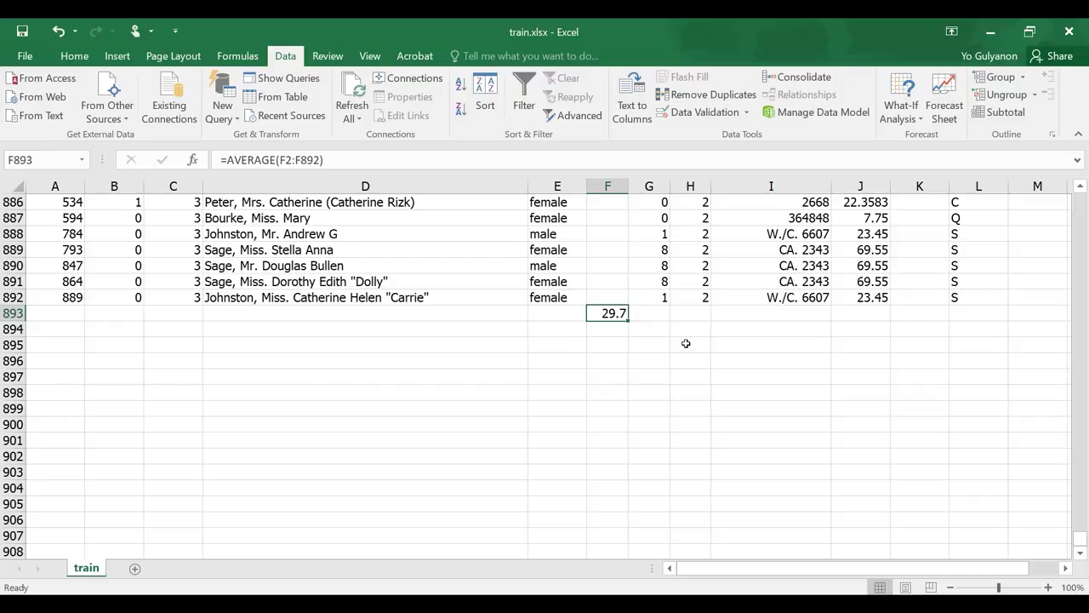
pyautogui.doubleClick(262, 160)
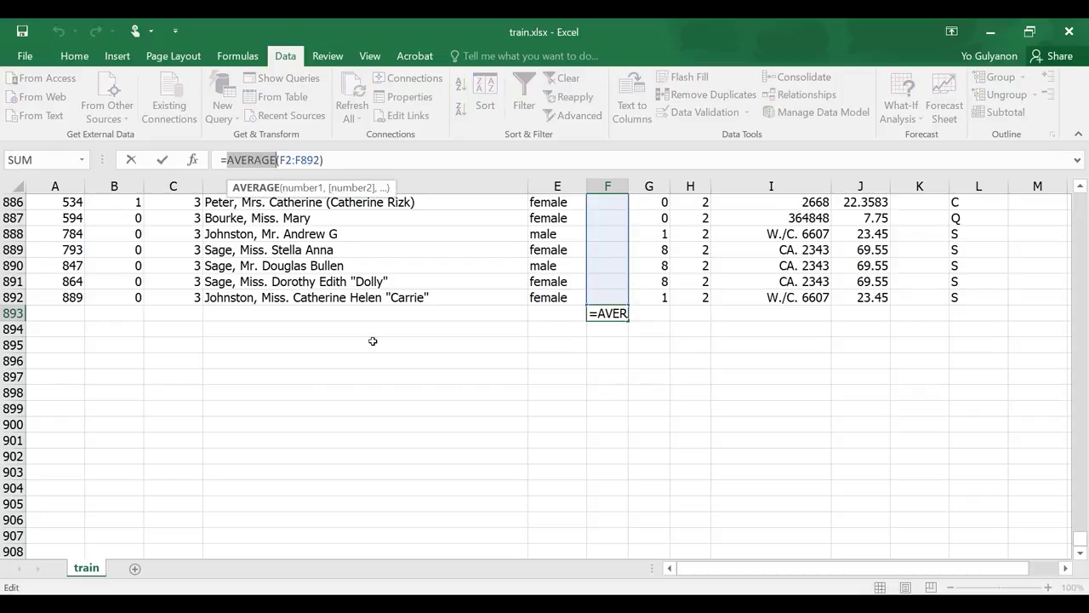
pyautogui.write('MAX')
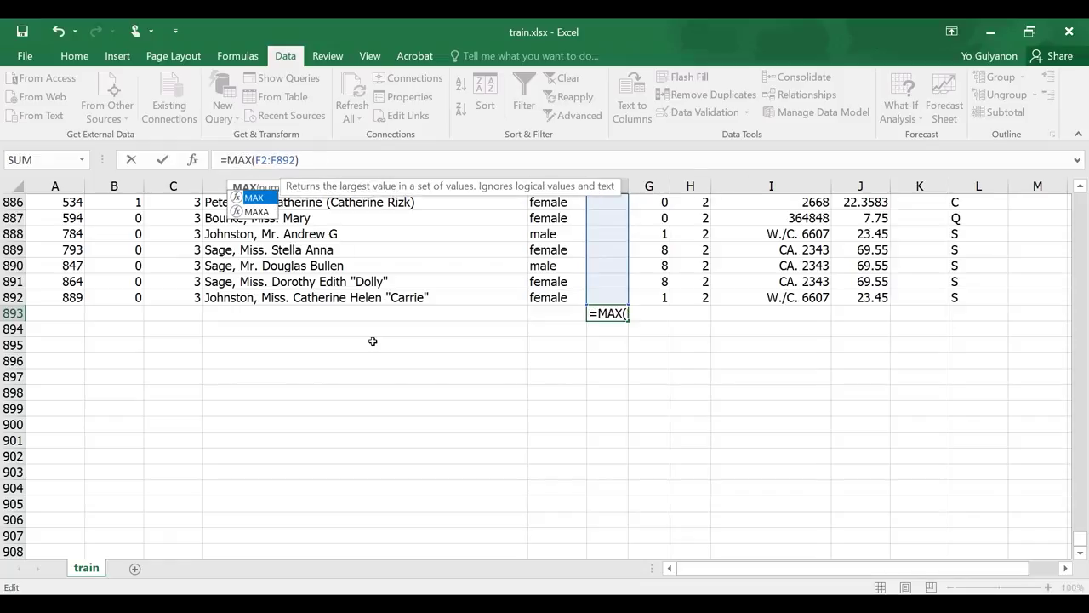
pyautogui.press('Return')
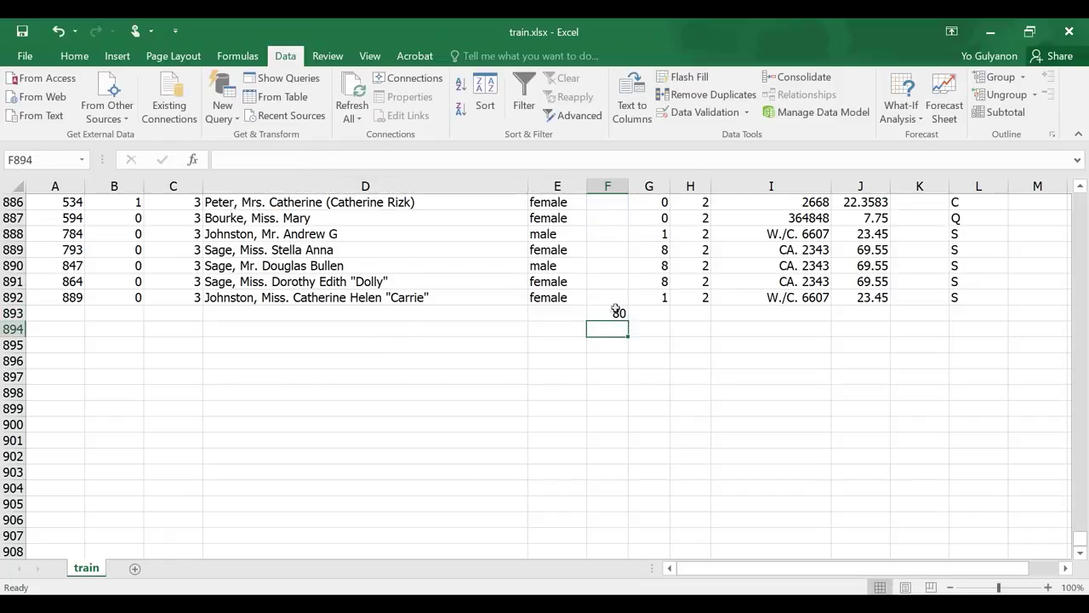
# Edit the formula in cell F893 to use MIN over F2:F892 to find the lowest age.
pyautogui.click(616, 309)
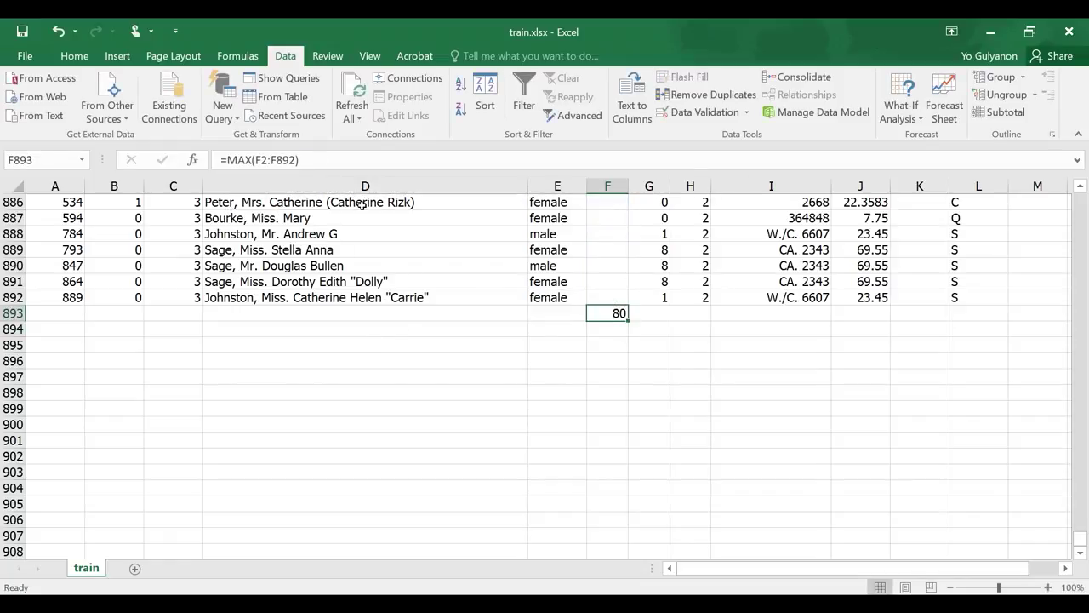
pyautogui.click(266, 159)
pyautogui.press('BackSpace')
pyautogui.press('BackSpace')
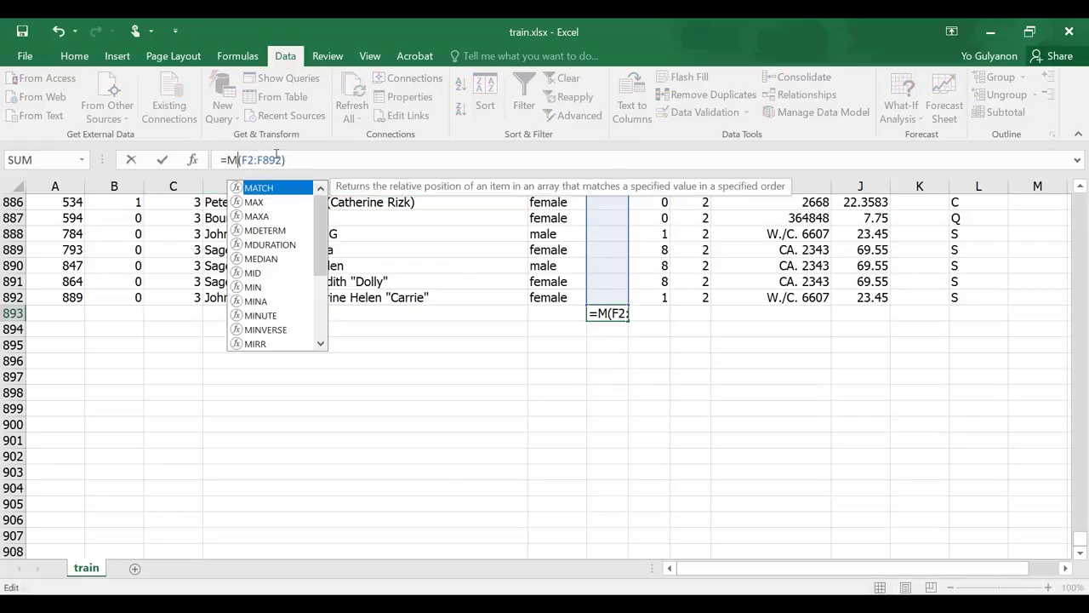
pyautogui.write('in')
pyautogui.press('Return')
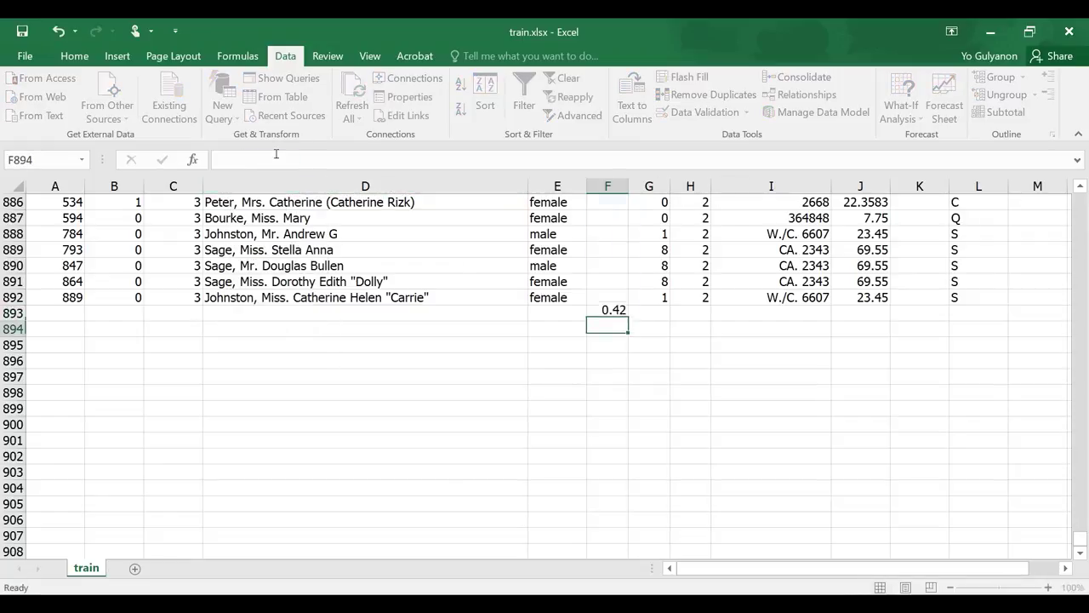